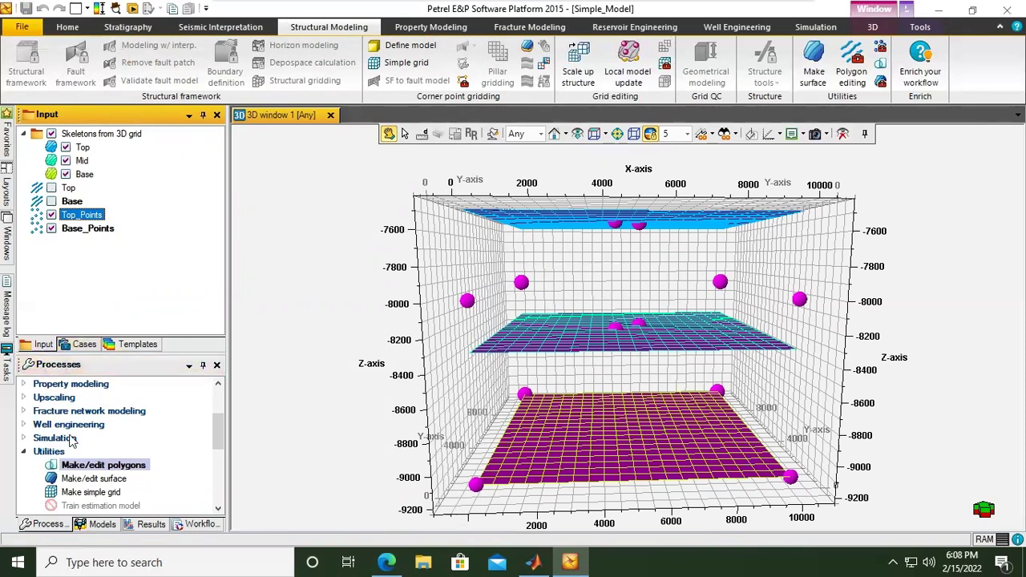
# - Make a surface from the Top_Points point set, taking the grid limits (0 to 10000 in X and Y) from the Top skeleton
pyautogui.doubleClick(96, 479)
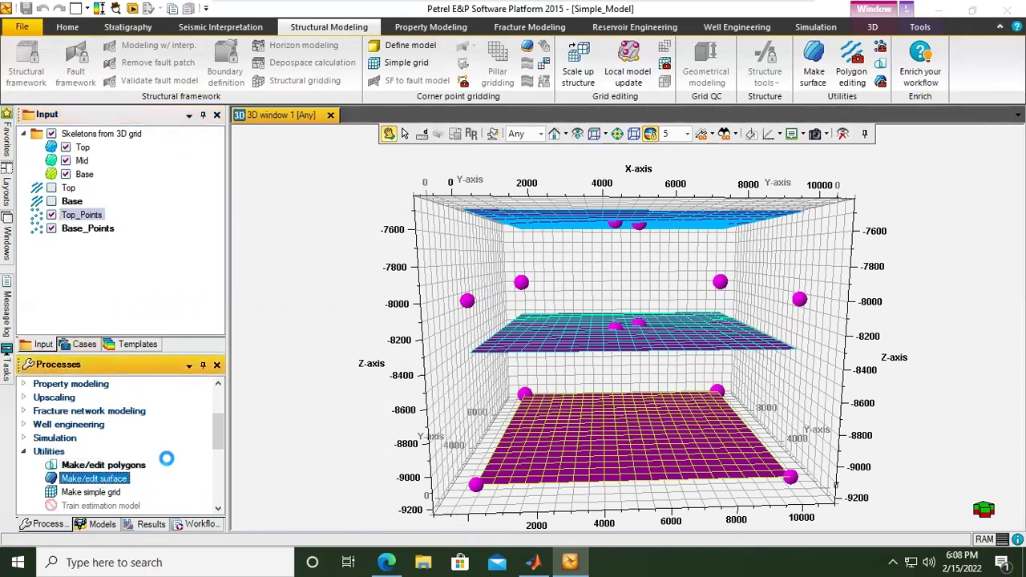
pyautogui.click(82, 216)
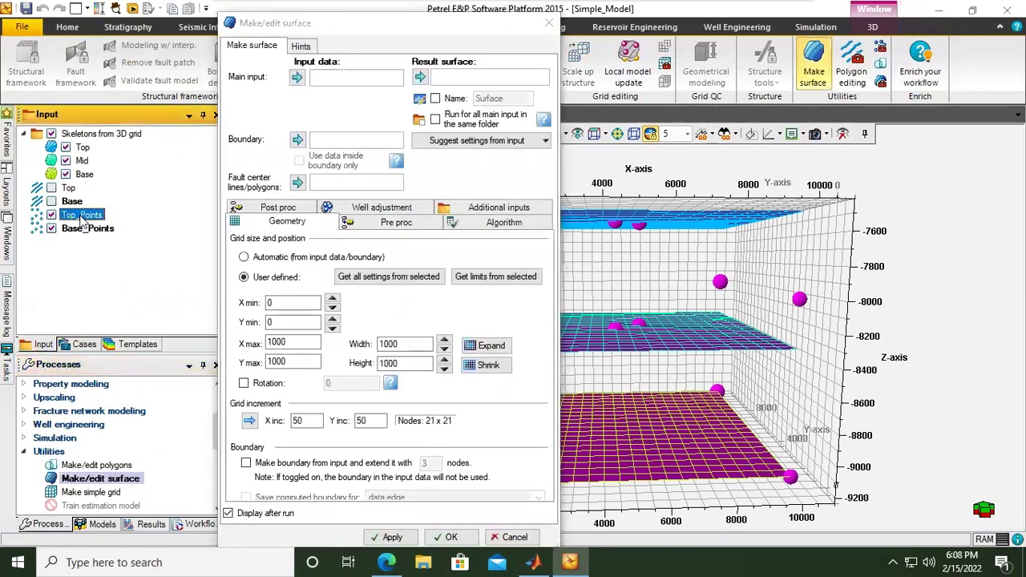
pyautogui.click(297, 78)
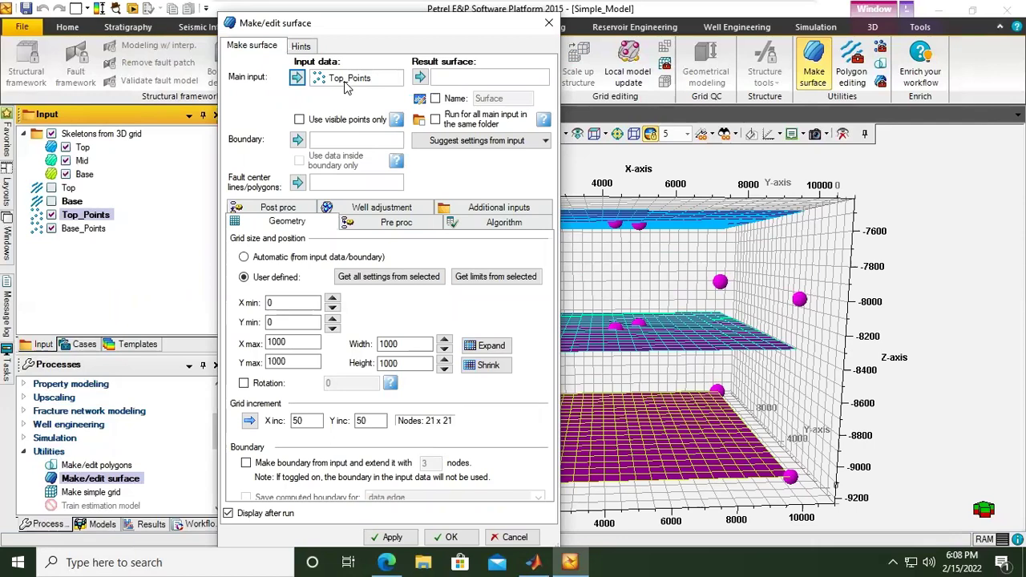
pyautogui.click(83, 147)
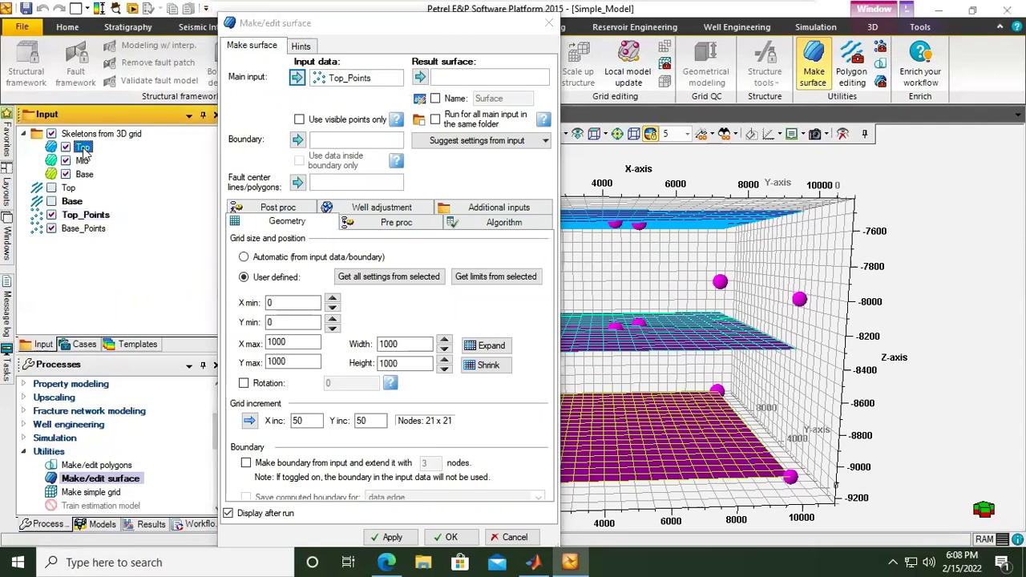
pyautogui.click(491, 277)
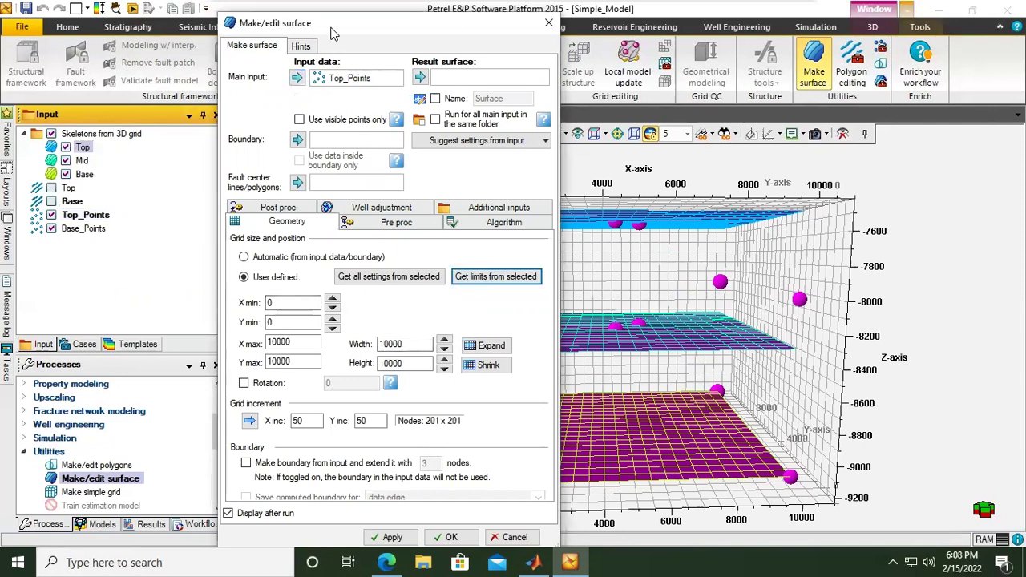
pyautogui.moveTo(333, 34); pyautogui.dragTo(316, 17)
pyautogui.click(377, 527)
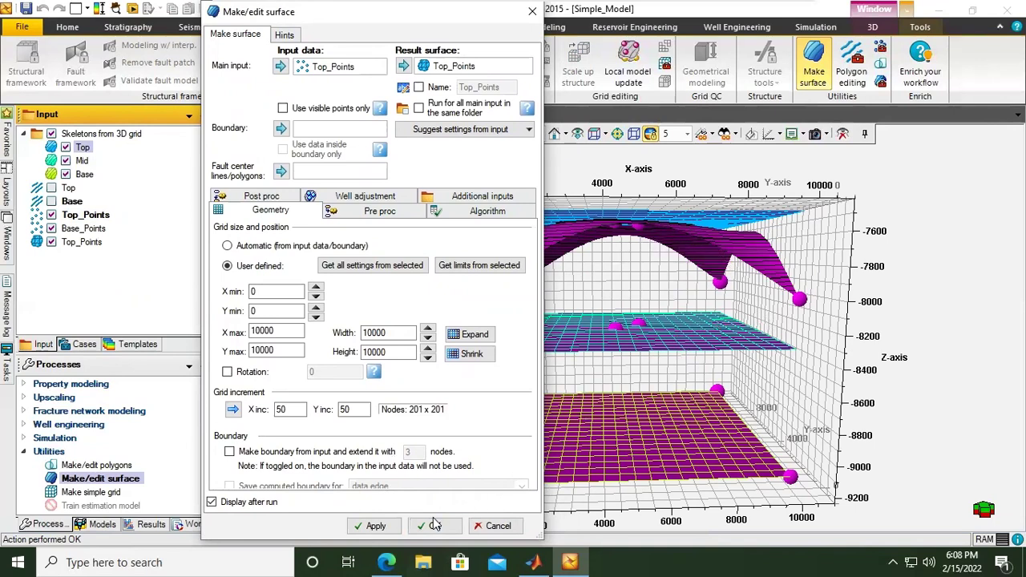
pyautogui.moveTo(311, 20); pyautogui.dragTo(174, 25)
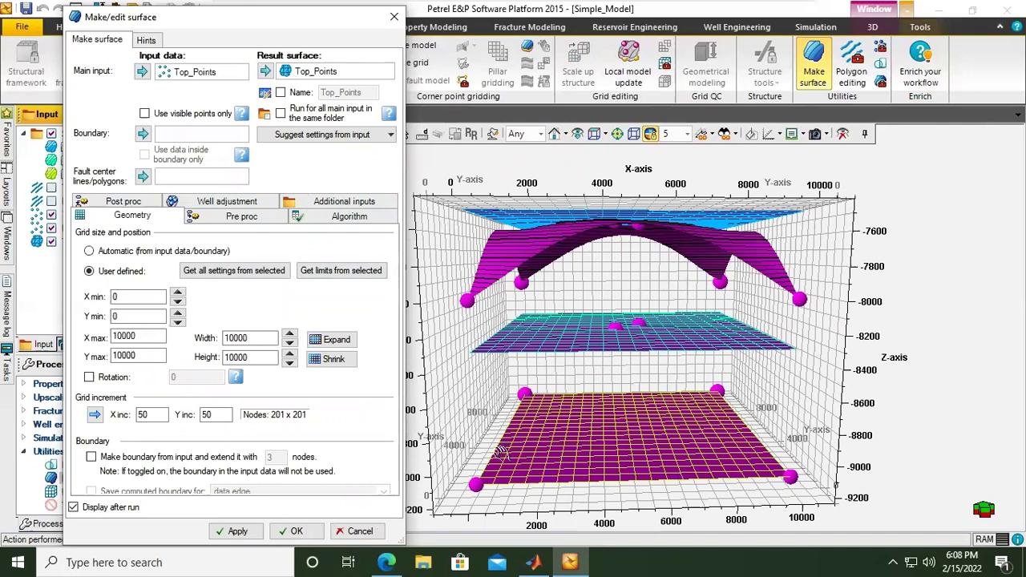
# - Make a new surface from the Base_Points point set, with grid limits of 0 to 10000 in X and Y taken from the Base skeleton
pyautogui.rightClick(301, 71)
pyautogui.click(334, 137)
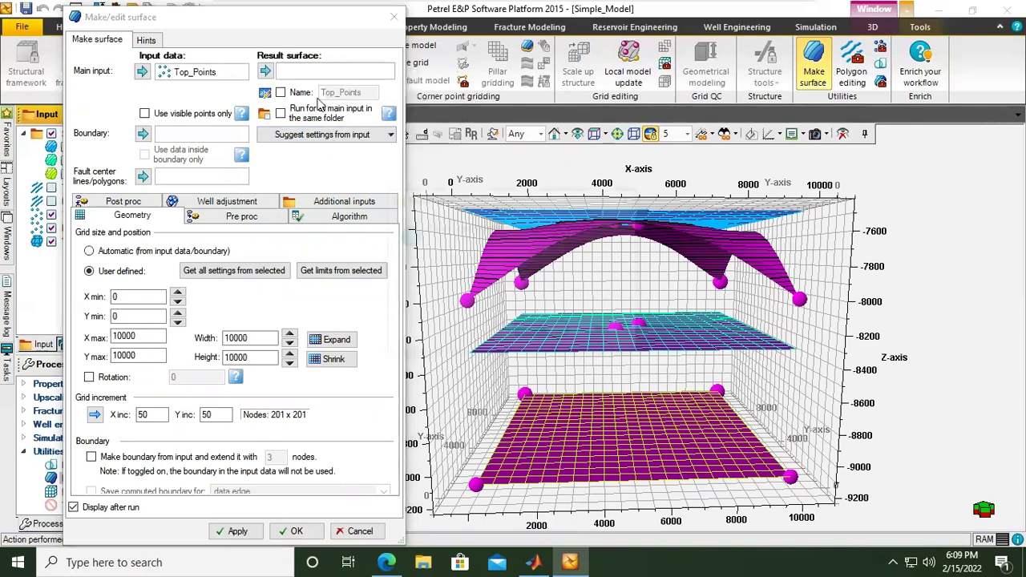
pyautogui.click(541, 332)
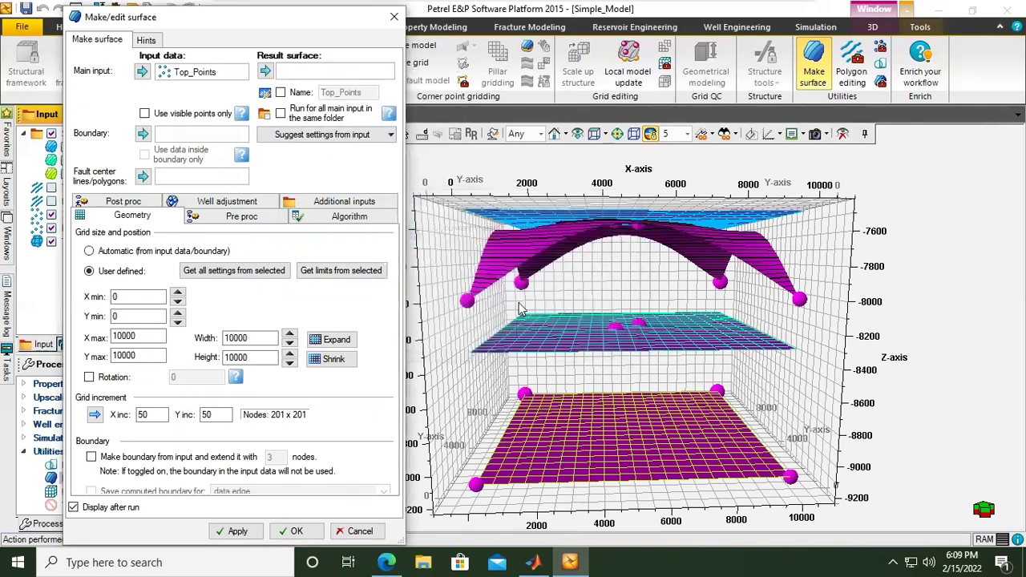
pyautogui.moveTo(251, 19); pyautogui.dragTo(321, 34)
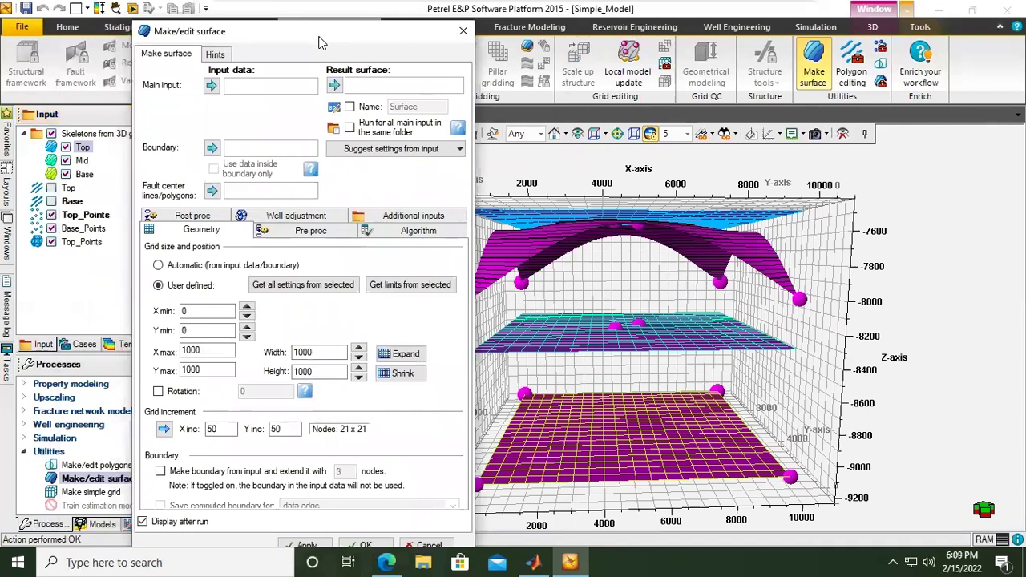
pyautogui.click(93, 229)
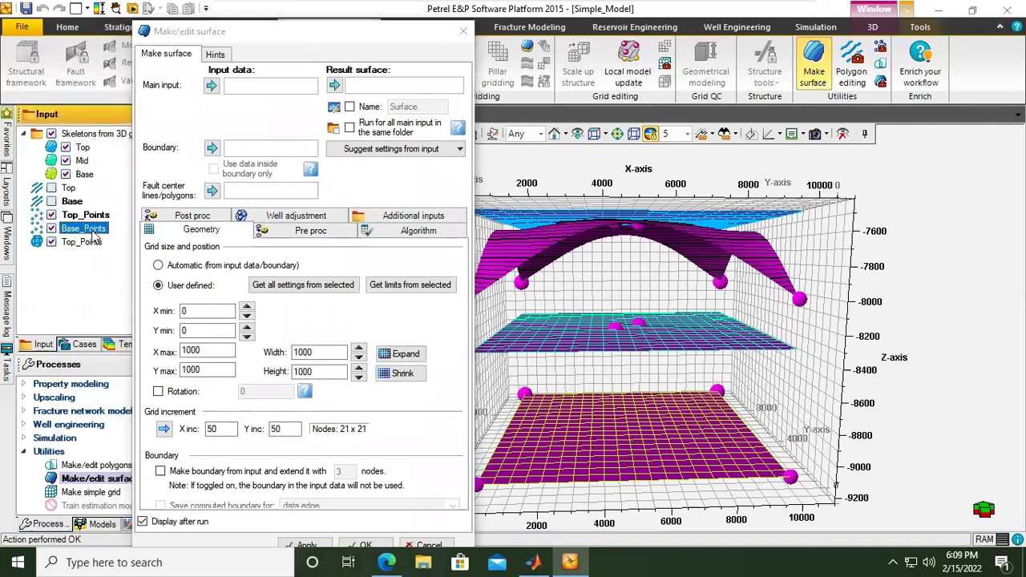
pyautogui.click(210, 85)
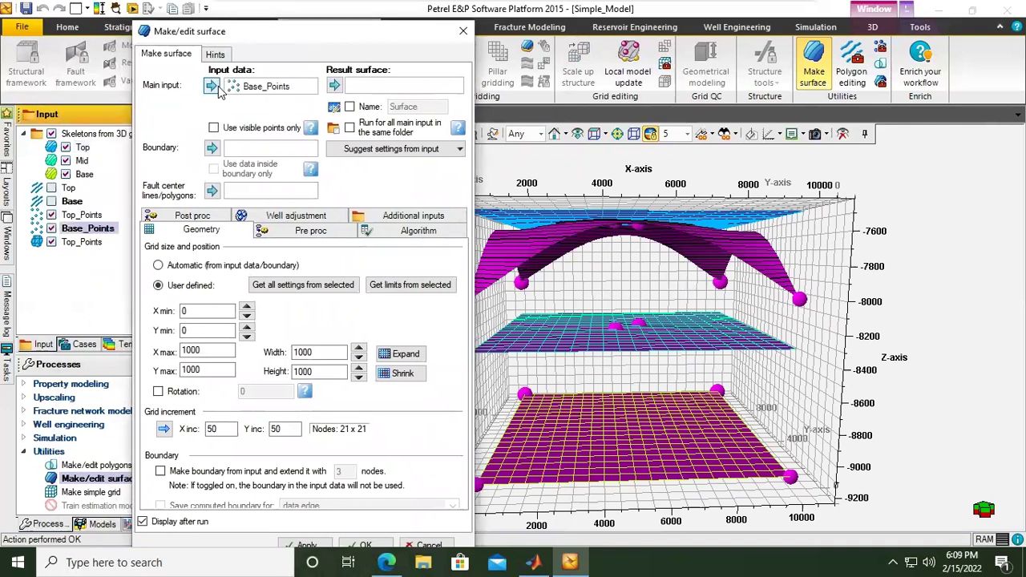
pyautogui.click(84, 174)
pyautogui.click(415, 287)
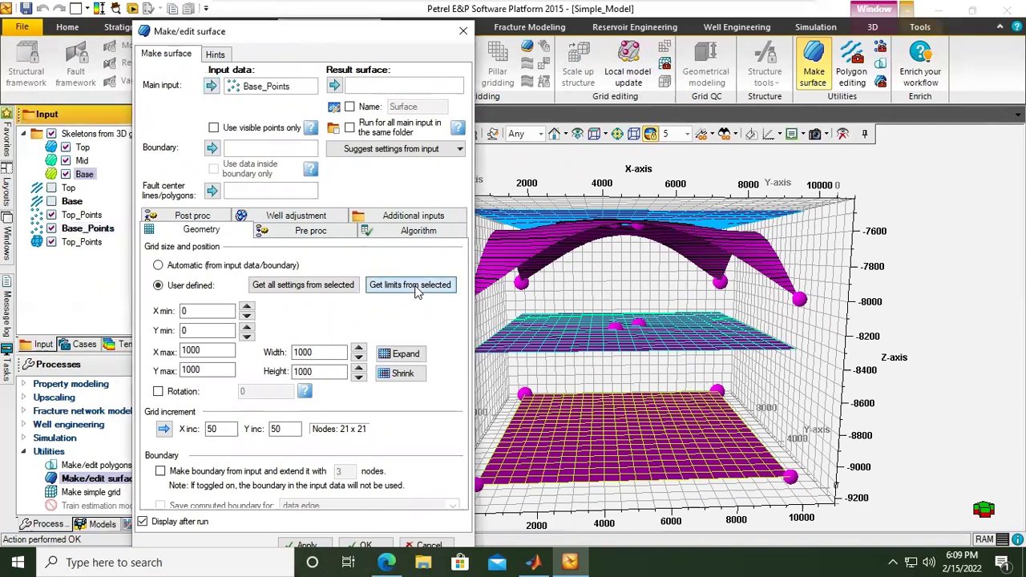
pyautogui.click(362, 545)
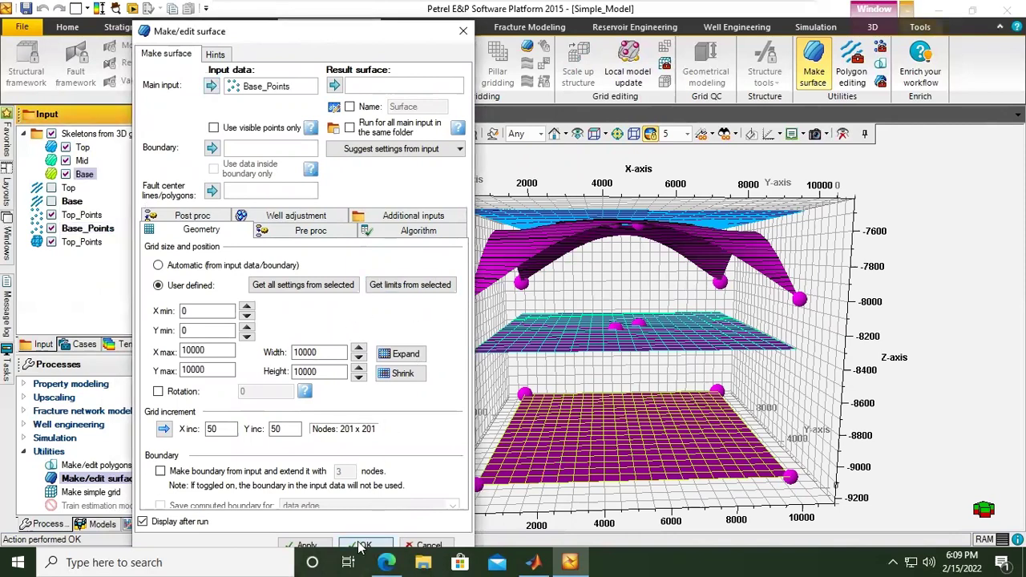
pyautogui.moveTo(646, 325)
pyautogui.mouseDown()
pyautogui.moveTo(632, 300)
pyautogui.moveTo(645, 297)
pyautogui.moveTo(646, 322)
pyautogui.mouseUp()
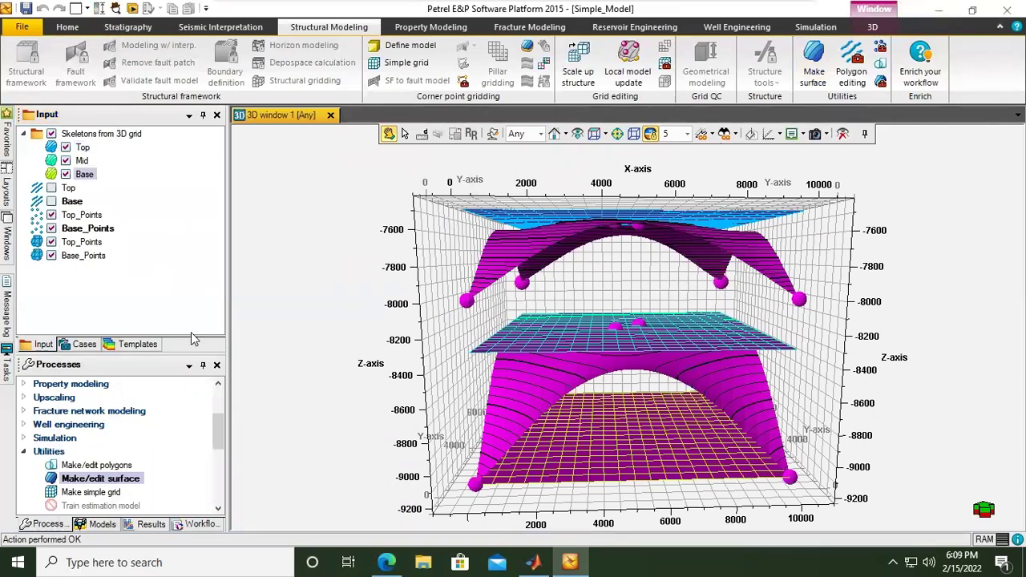
pyautogui.click(86, 242)
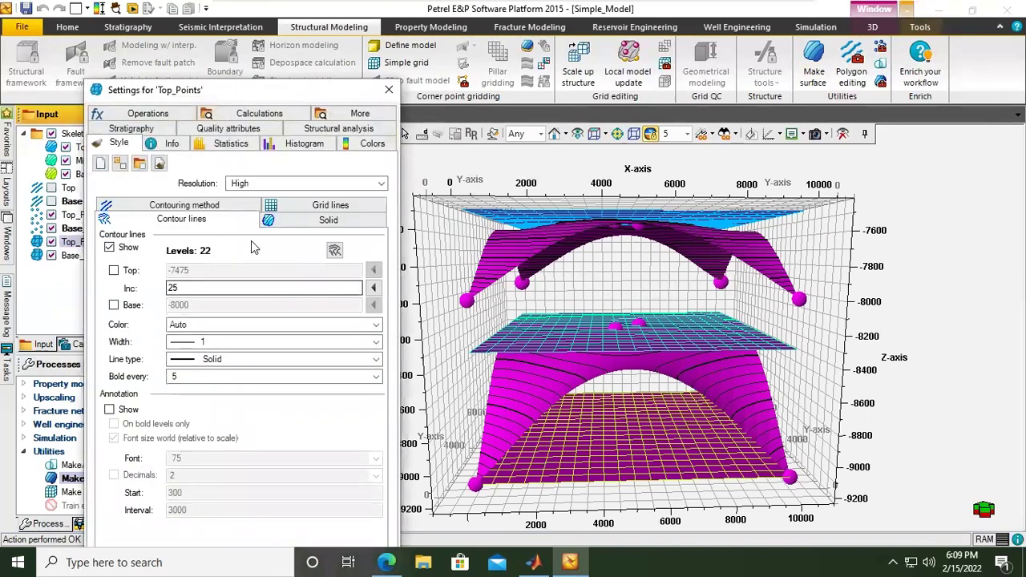
pyautogui.click(178, 145)
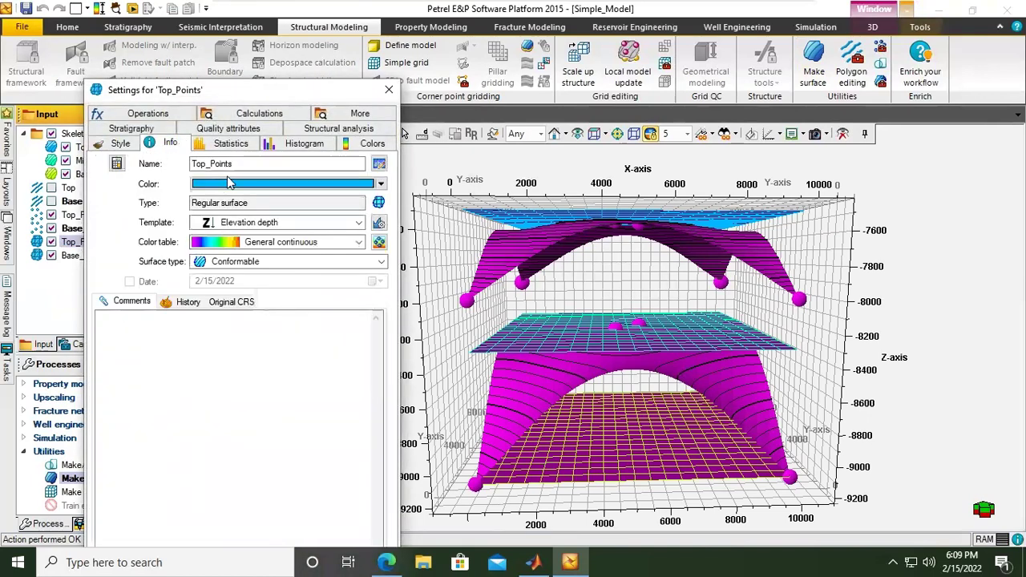
pyautogui.doubleClick(238, 165)
pyautogui.write('Surface')
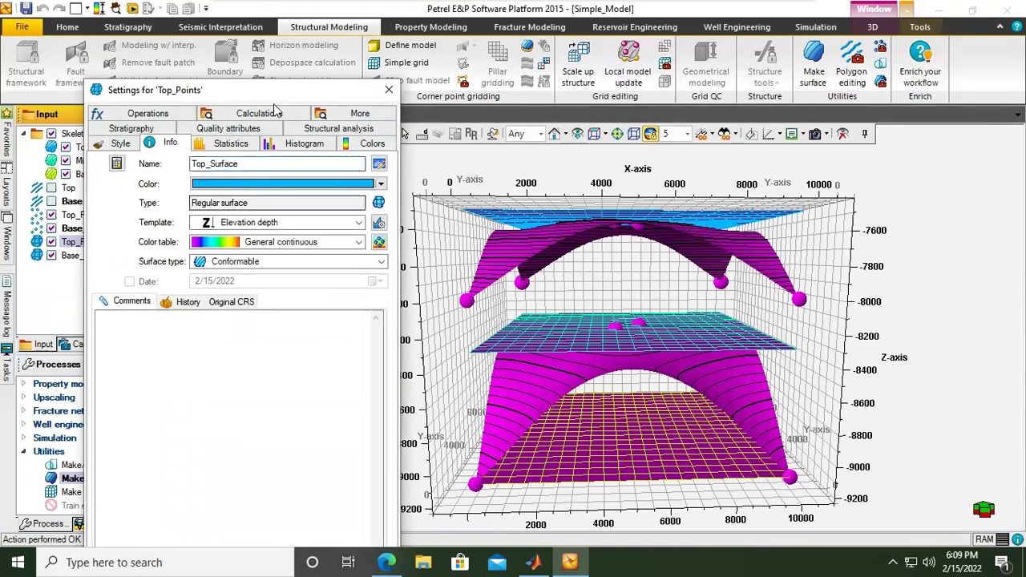
pyautogui.moveTo(267, 95); pyautogui.dragTo(267, 13)
pyautogui.moveTo(349, 18)
pyautogui.mouseDown()
pyautogui.moveTo(339, 5)
pyautogui.moveTo(346, 24)
pyautogui.mouseUp()
pyautogui.moveTo(241, 17); pyautogui.dragTo(451, 23)
pyautogui.moveTo(609, 114); pyautogui.dragTo(904, 114)
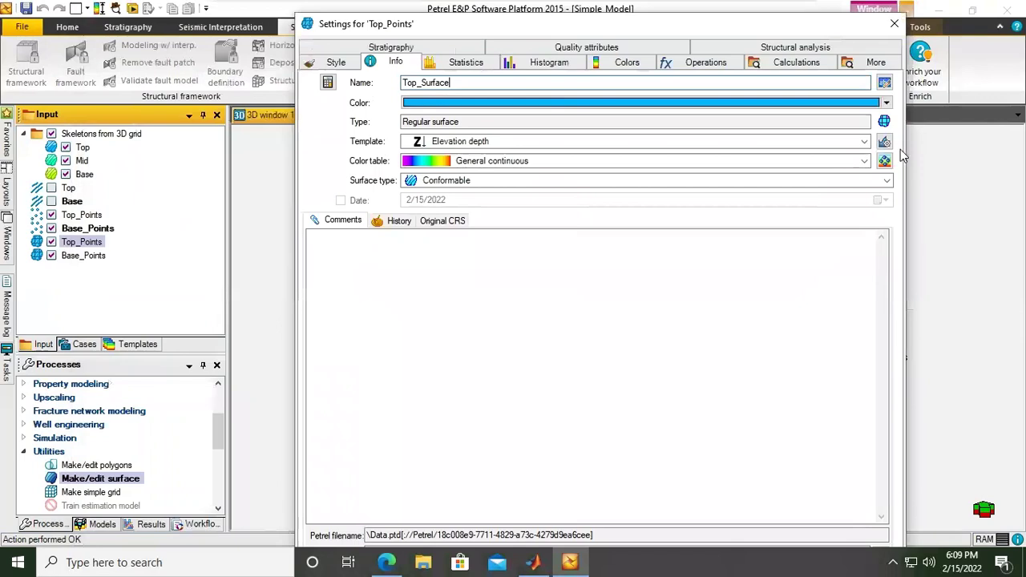
pyautogui.moveTo(845, 22); pyautogui.dragTo(824, 10)
pyautogui.moveTo(324, 11); pyautogui.dragTo(280, 106)
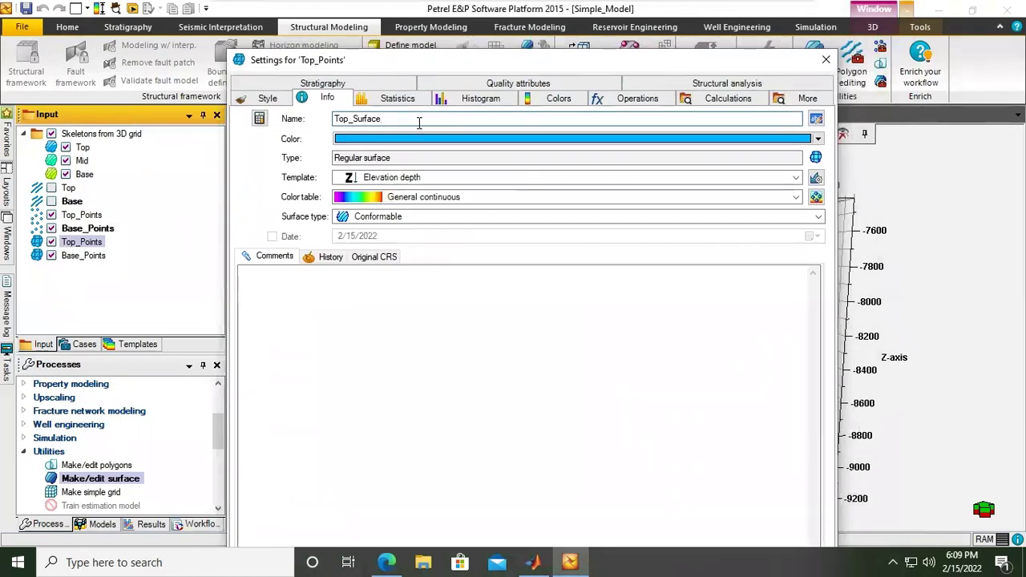
pyautogui.click(607, 469)
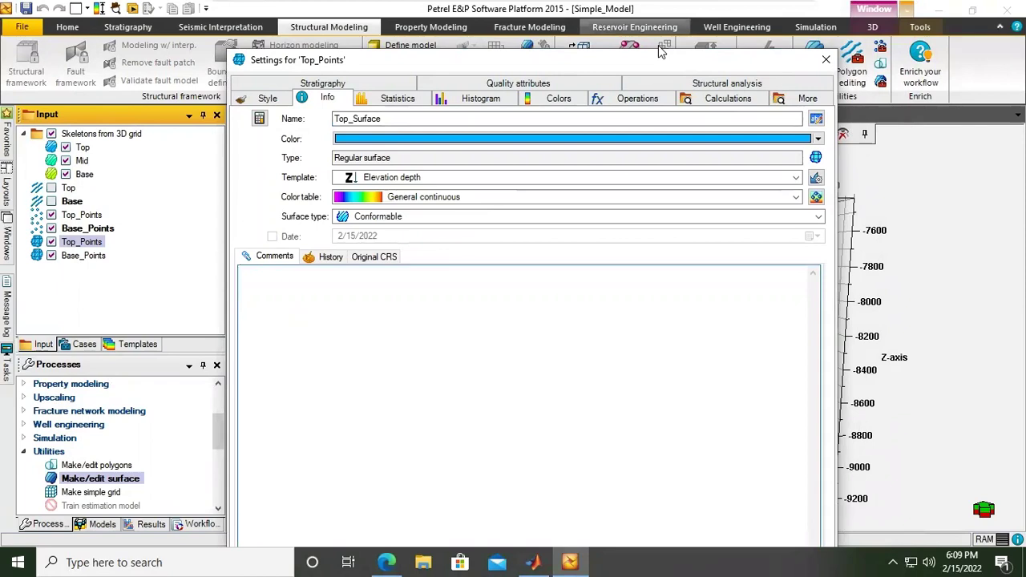
pyautogui.click(826, 61)
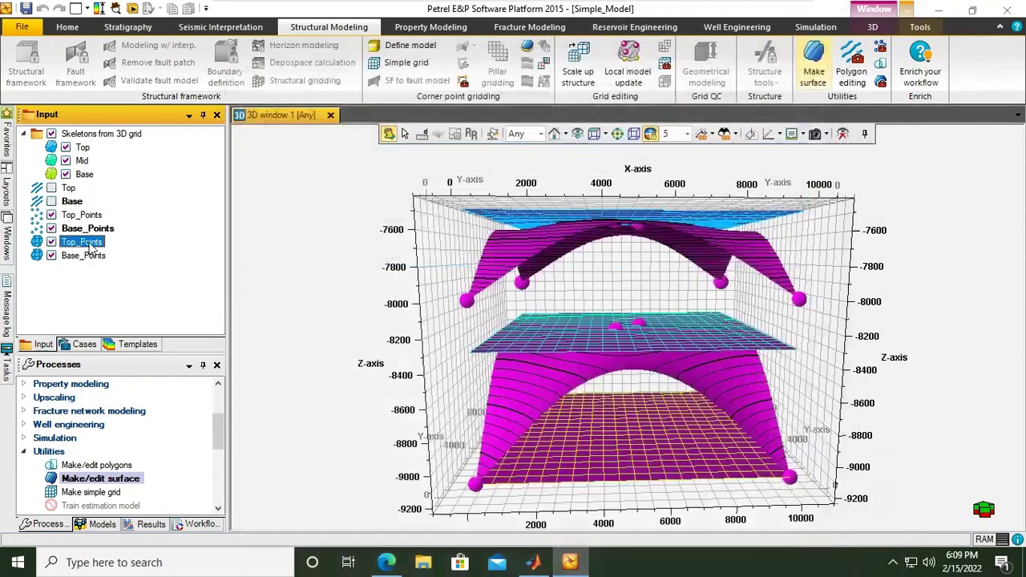
# - Rename the regular surface made from the top points as Top_Surface in its settings
pyautogui.rightClick(94, 241)
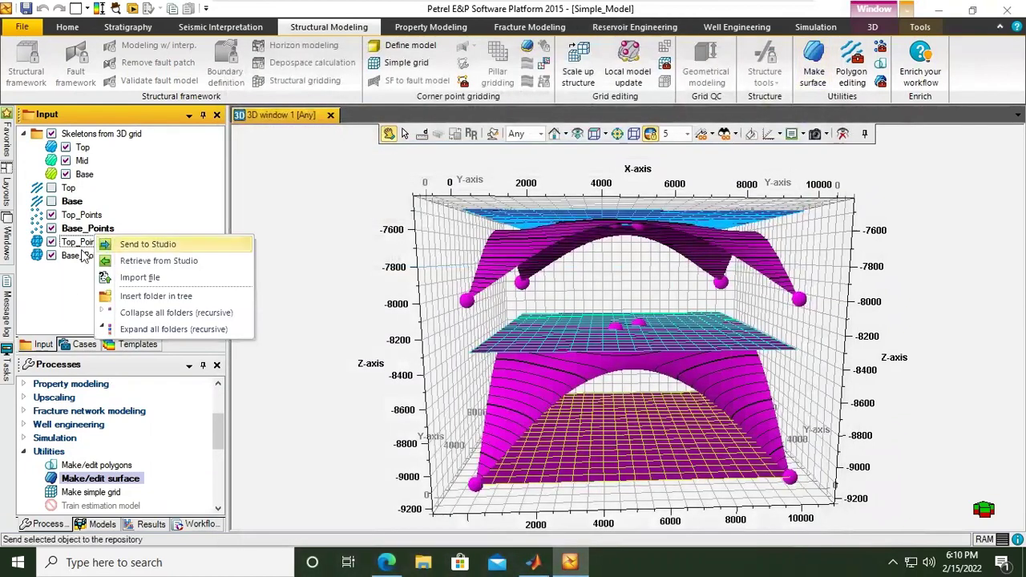
pyautogui.click(70, 249)
pyautogui.rightClick(71, 248)
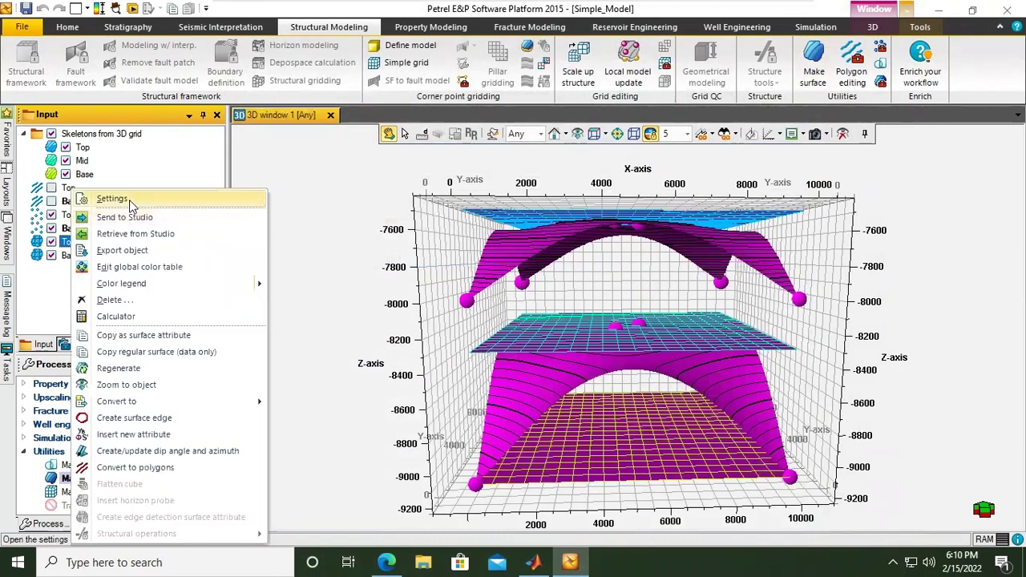
pyautogui.click(130, 200)
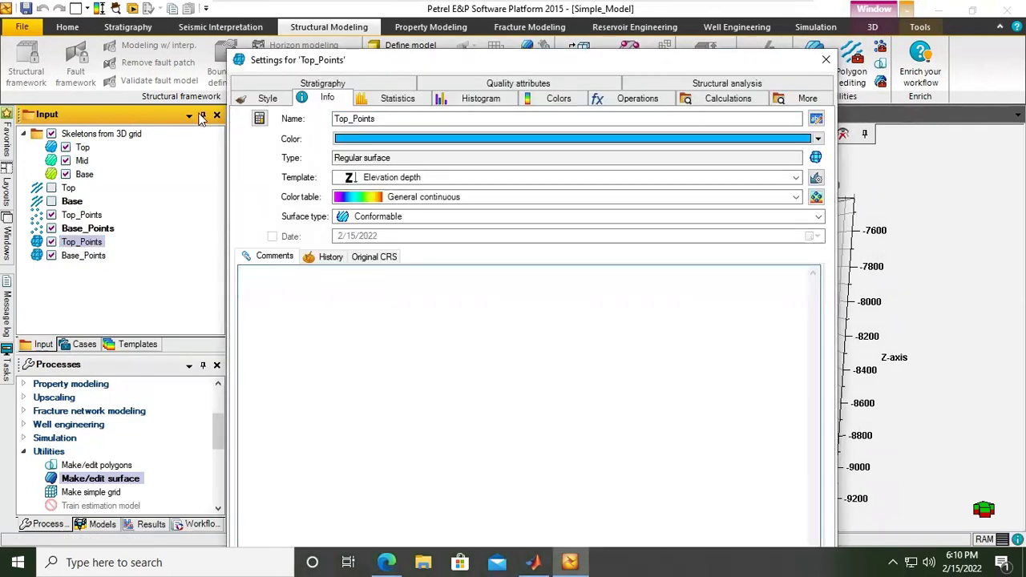
pyautogui.moveTo(282, 98); pyautogui.dragTo(457, 226)
pyautogui.moveTo(601, 110); pyautogui.dragTo(365, 14)
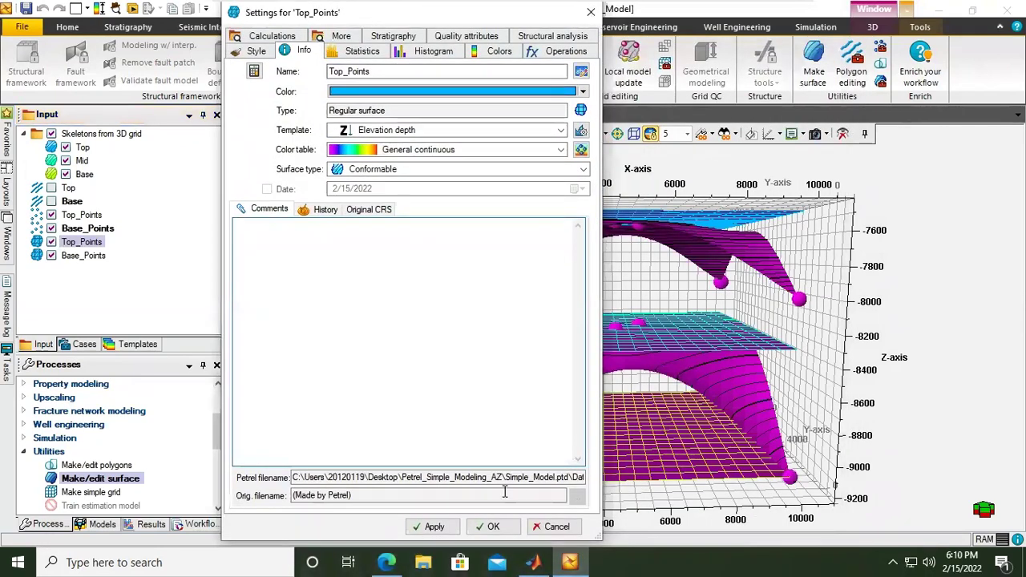
pyautogui.click(434, 526)
pyautogui.moveTo(353, 71); pyautogui.dragTo(398, 93)
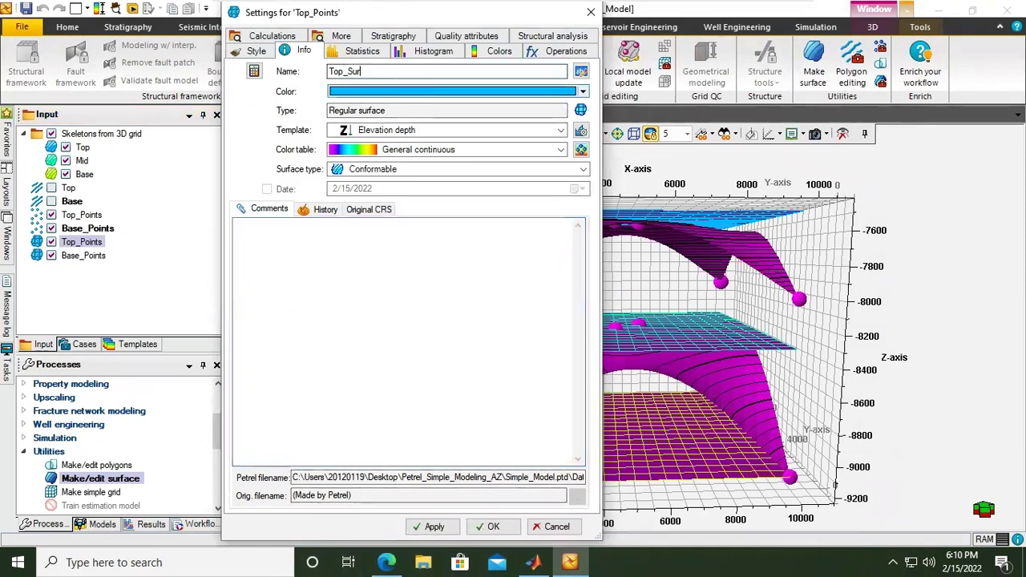
pyautogui.write('Surface')
pyautogui.click(434, 527)
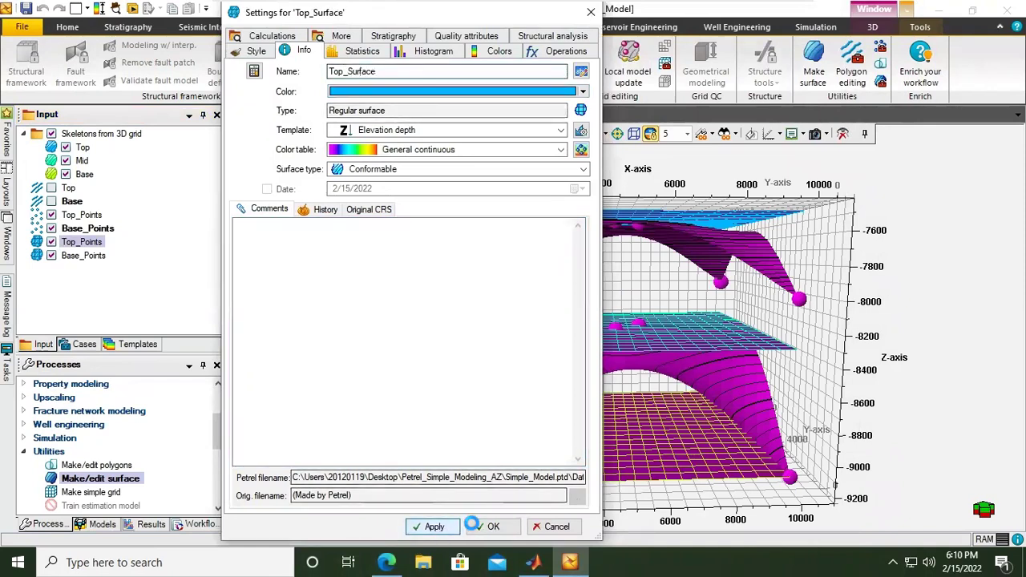
pyautogui.click(491, 527)
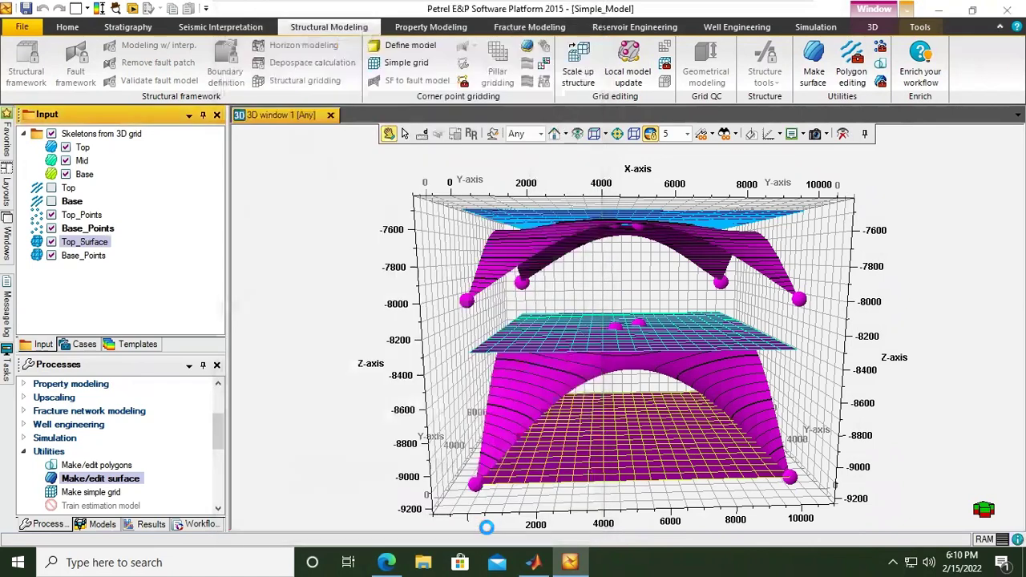
# - Rename the regular surface made from the base points as Base_Surface in its settings
pyautogui.click(80, 256)
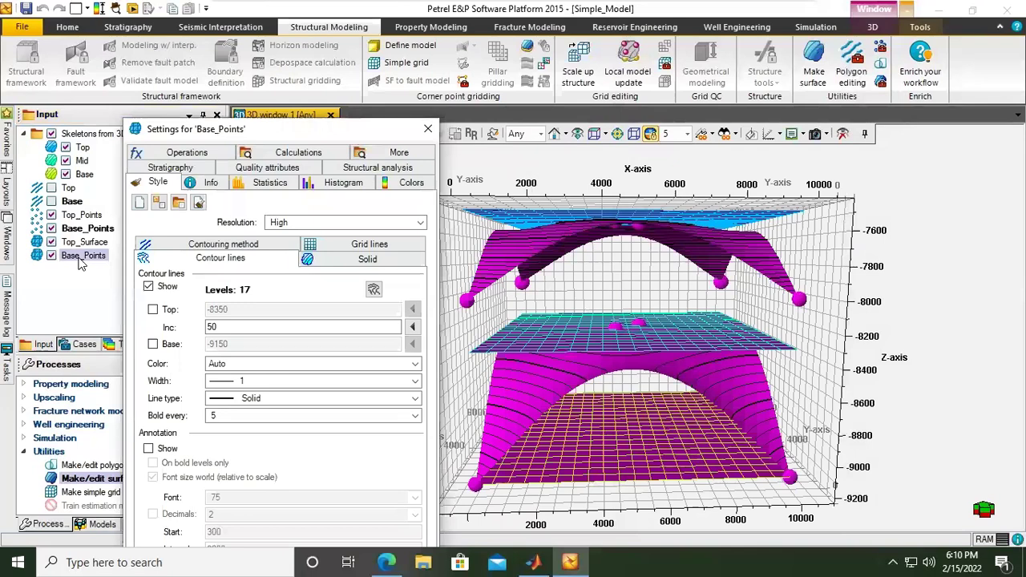
pyautogui.click(210, 183)
pyautogui.moveTo(252, 203); pyautogui.dragTo(301, 224)
pyautogui.write('Surface')
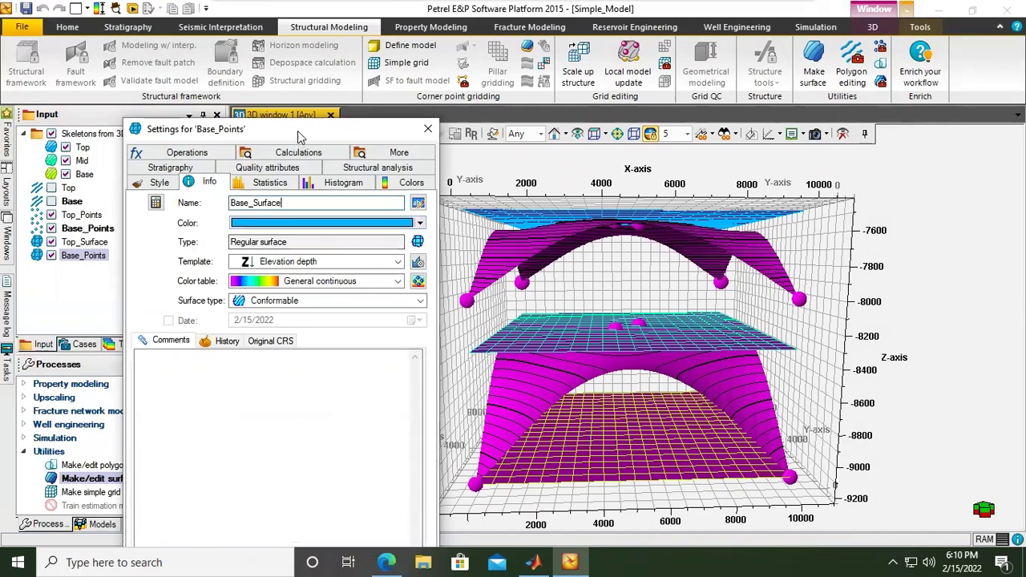
pyautogui.moveTo(297, 131); pyautogui.dragTo(271, 30)
pyautogui.click(258, 529)
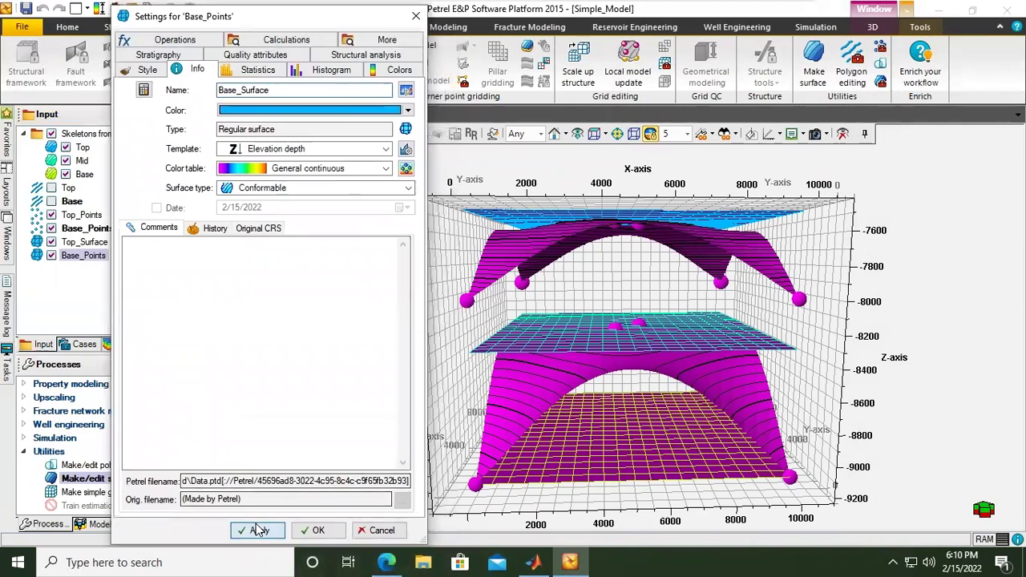
pyautogui.click(326, 536)
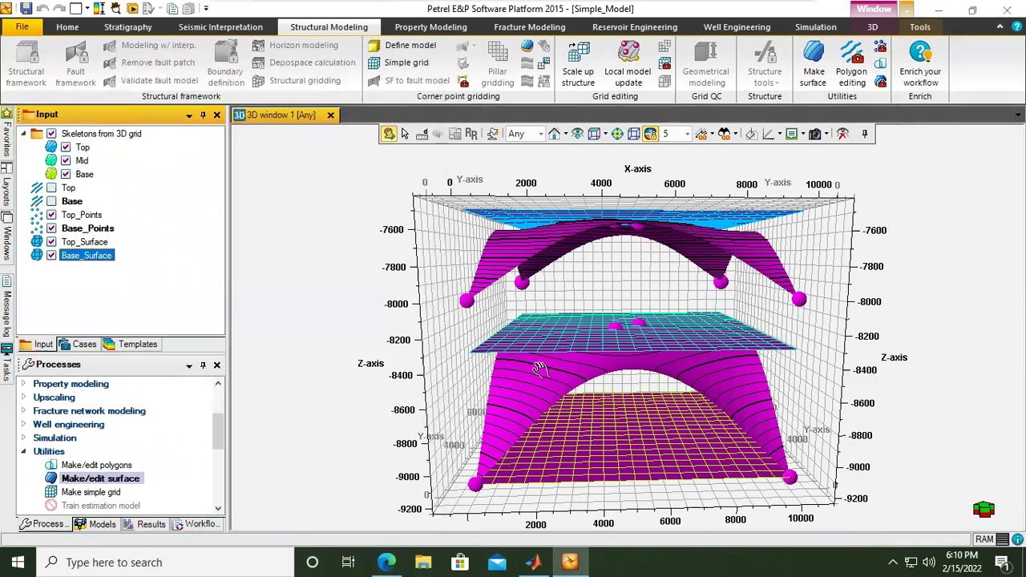
# - Hide the Skeletons from 3D grid folder, Top_Points, Base_Points and the axis in the 3D window
pyautogui.click(52, 134)
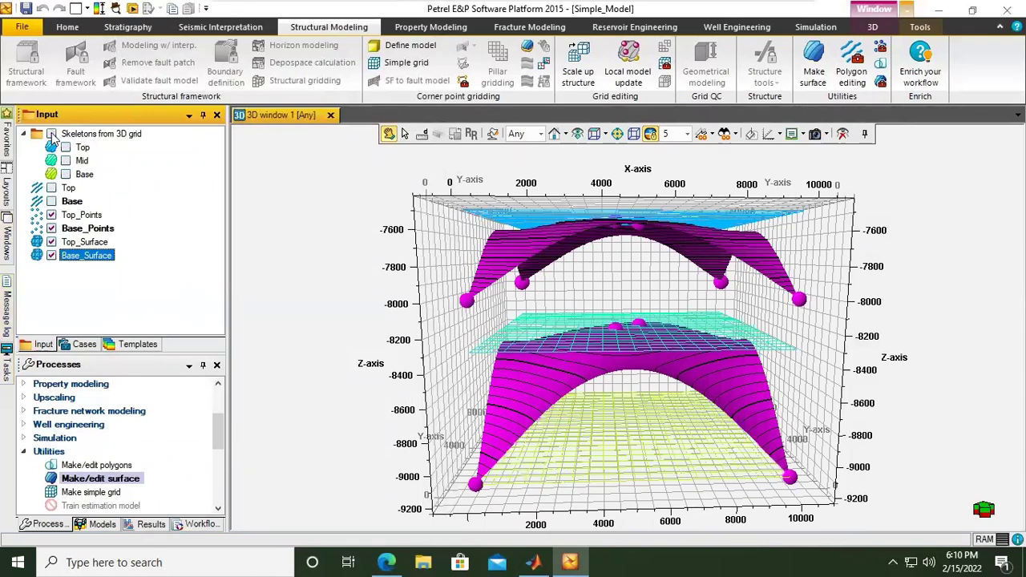
pyautogui.click(52, 215)
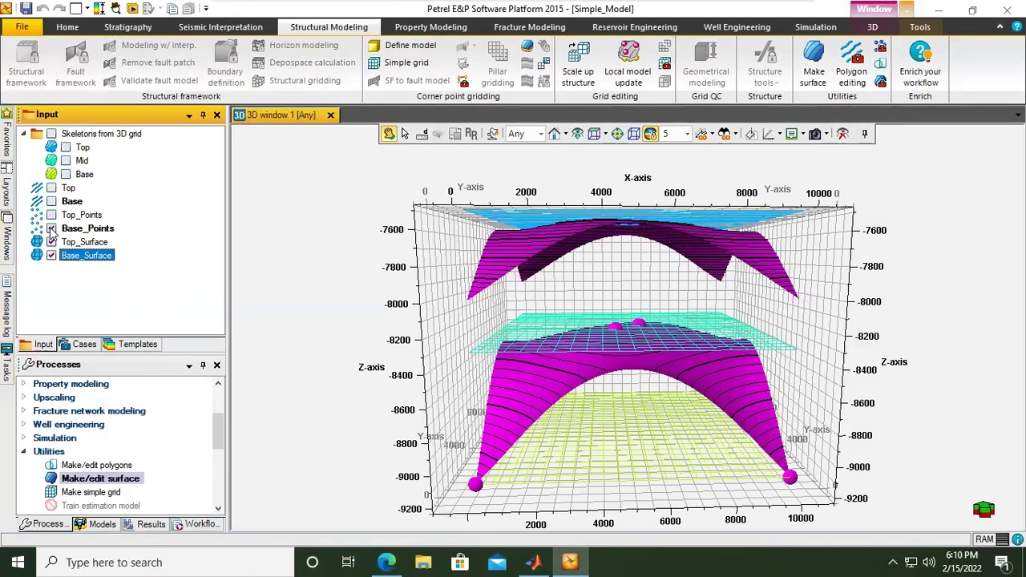
pyautogui.click(52, 229)
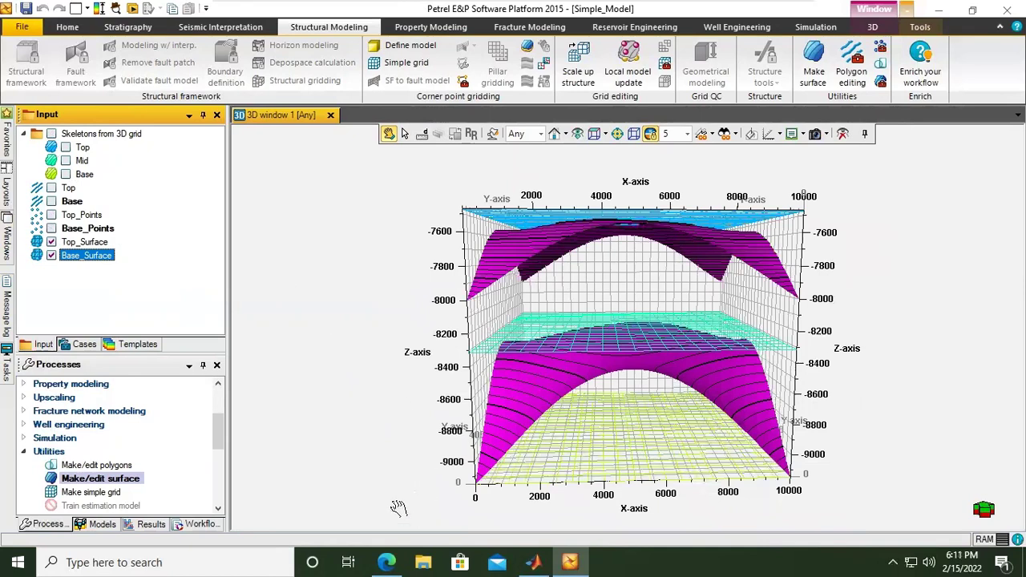
pyautogui.click(775, 134)
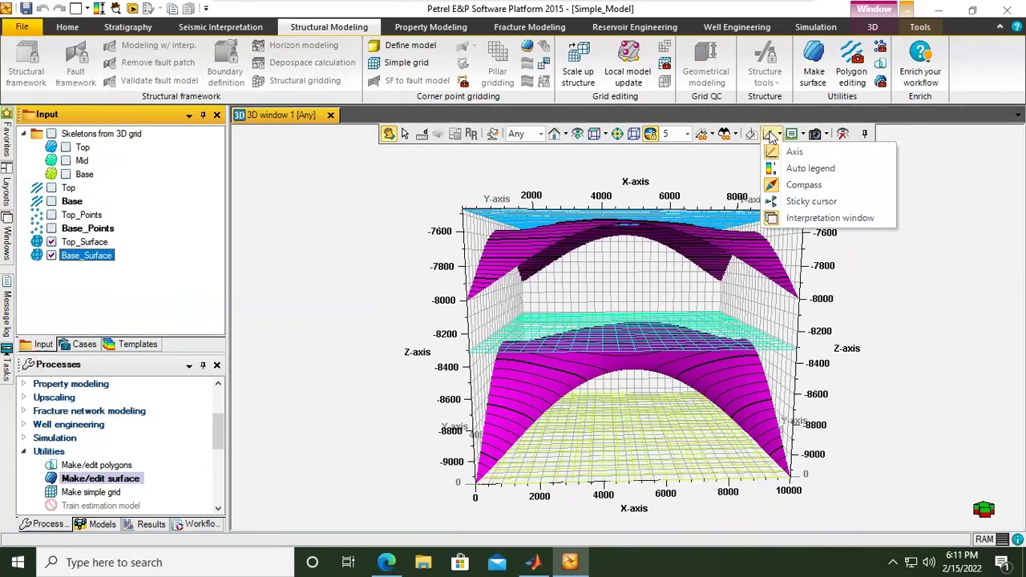
pyautogui.click(792, 152)
pyautogui.moveTo(680, 305)
pyautogui.mouseDown()
pyautogui.moveTo(653, 322)
pyautogui.moveTo(682, 357)
pyautogui.moveTo(687, 289)
pyautogui.mouseUp()
# - Hide the 3D grid's Top, Mid and Base skeletons so that only the two surfaces are displayed
pyautogui.click(102, 524)
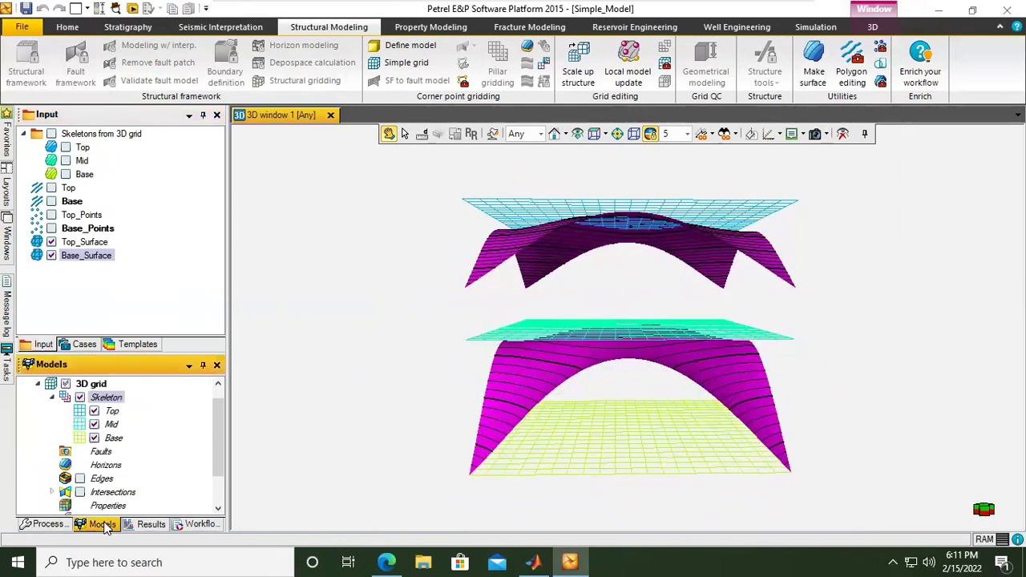
pyautogui.click(94, 411)
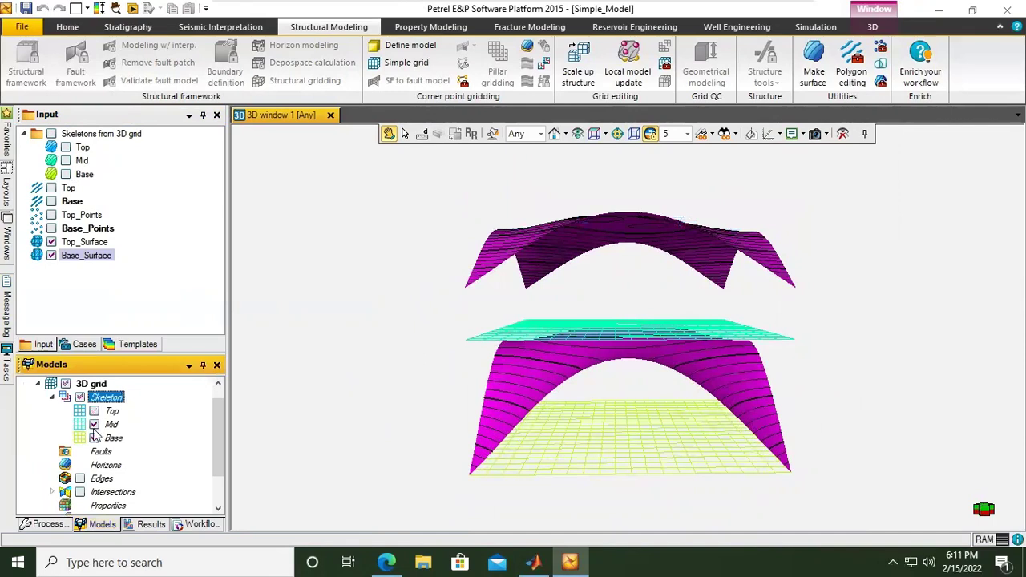
pyautogui.click(94, 424)
pyautogui.click(94, 437)
pyautogui.moveTo(586, 408); pyautogui.dragTo(615, 377)
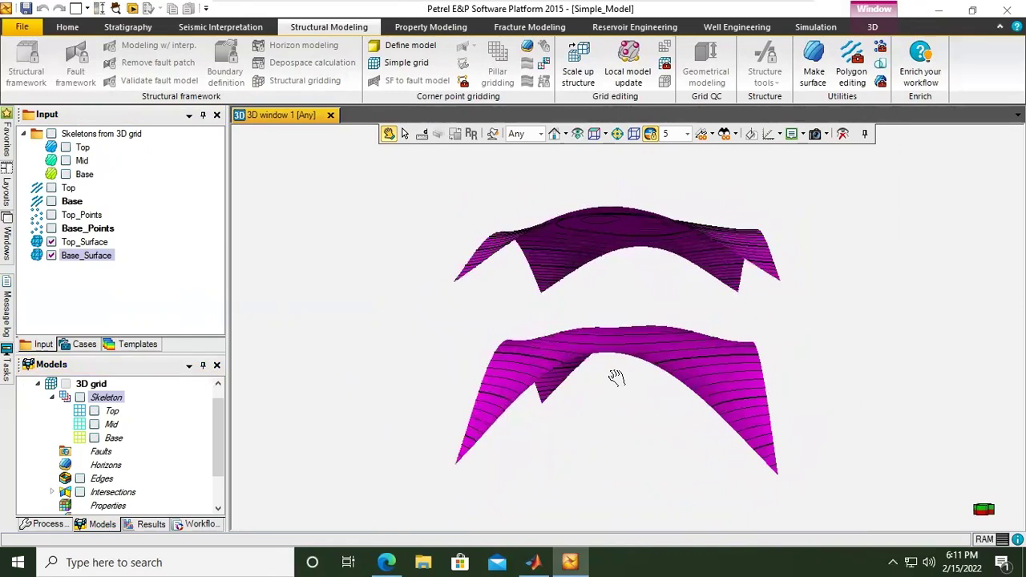
# - Display the 3D grid's edges, examine their shape from different angles and hide them again
pyautogui.click(79, 479)
pyautogui.moveTo(523, 382); pyautogui.dragTo(732, 382)
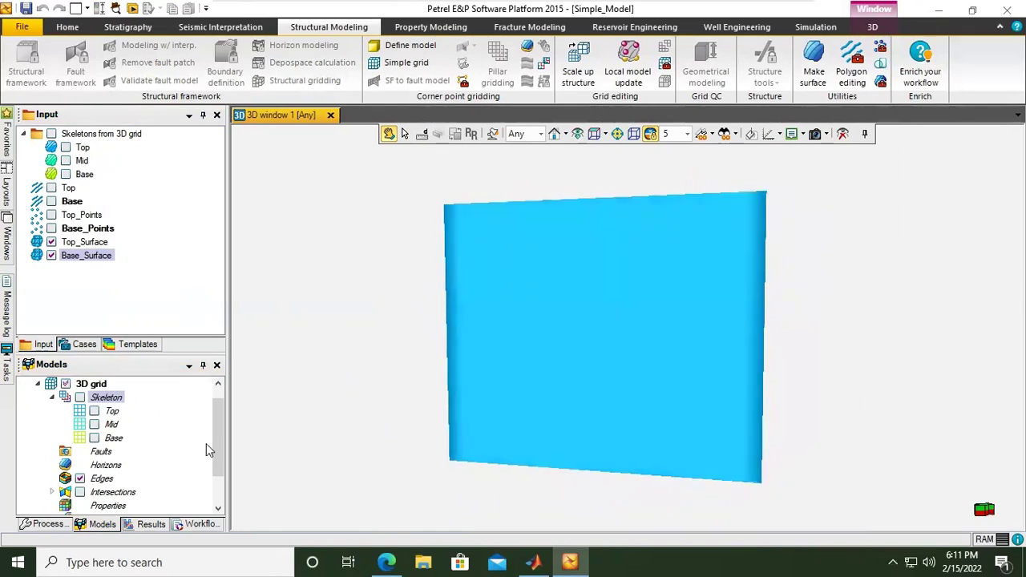
pyautogui.moveTo(735, 430); pyautogui.dragTo(666, 374)
pyautogui.click(80, 478)
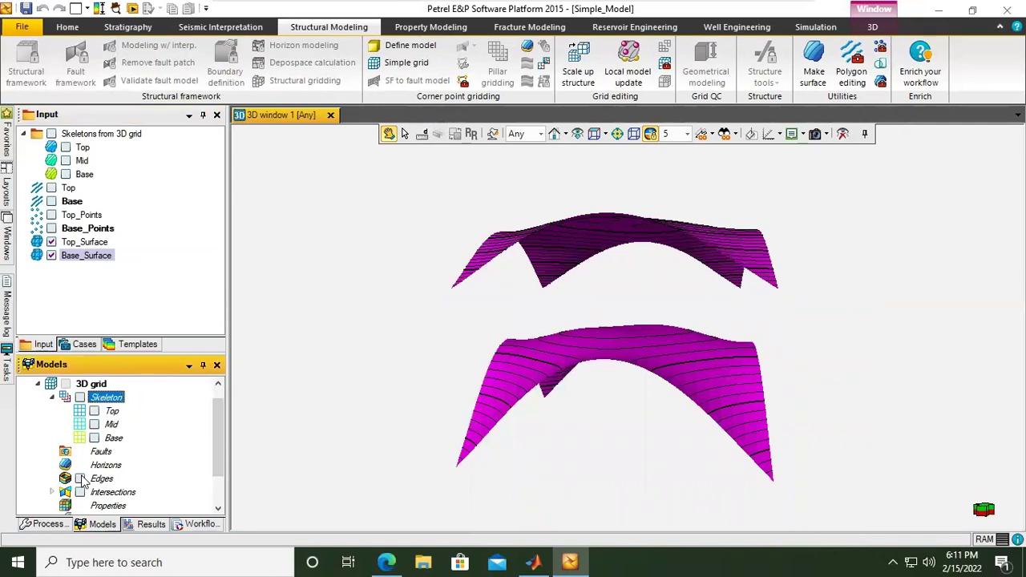
# - Start the Make horizons process for the 3D grid and append two horizons to its table
pyautogui.click(45, 524)
pyautogui.moveTo(220, 430); pyautogui.dragTo(216, 409)
pyautogui.click(23, 439)
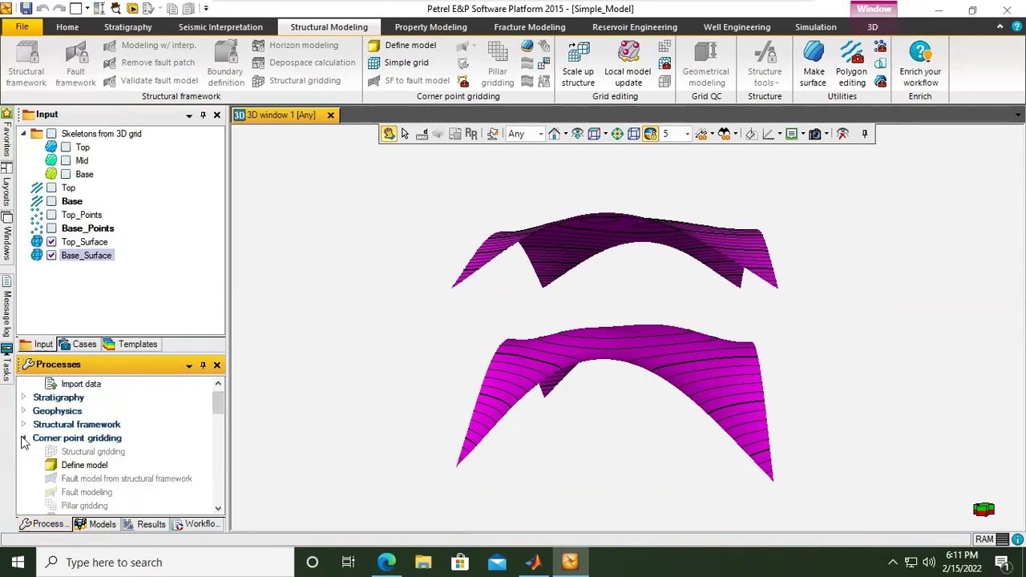
pyautogui.scroll(-1, 220, 403)
pyautogui.scroll(1, 216, 409)
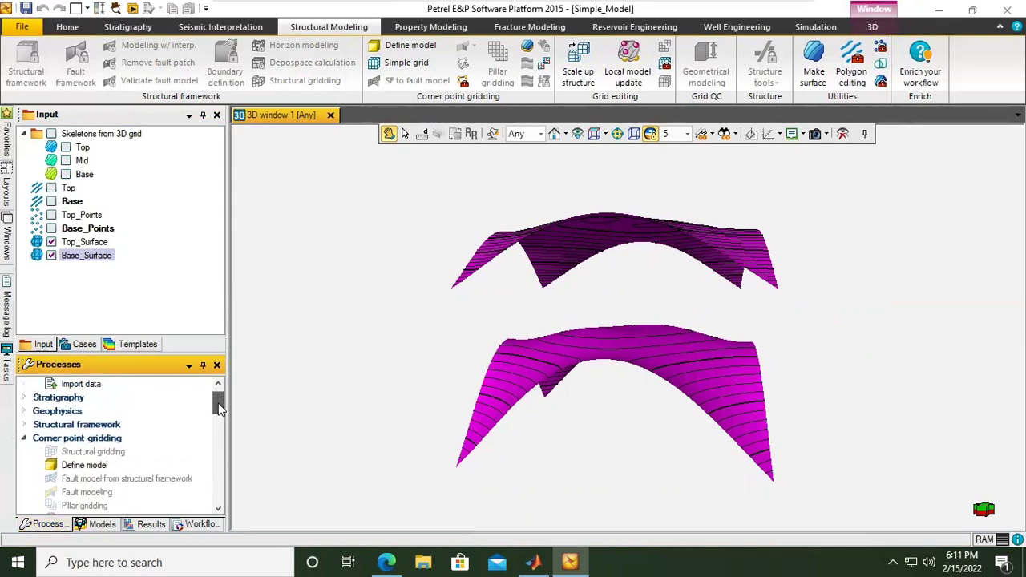
pyautogui.moveTo(217, 401); pyautogui.dragTo(217, 413)
pyautogui.click(88, 465)
pyautogui.doubleClick(87, 465)
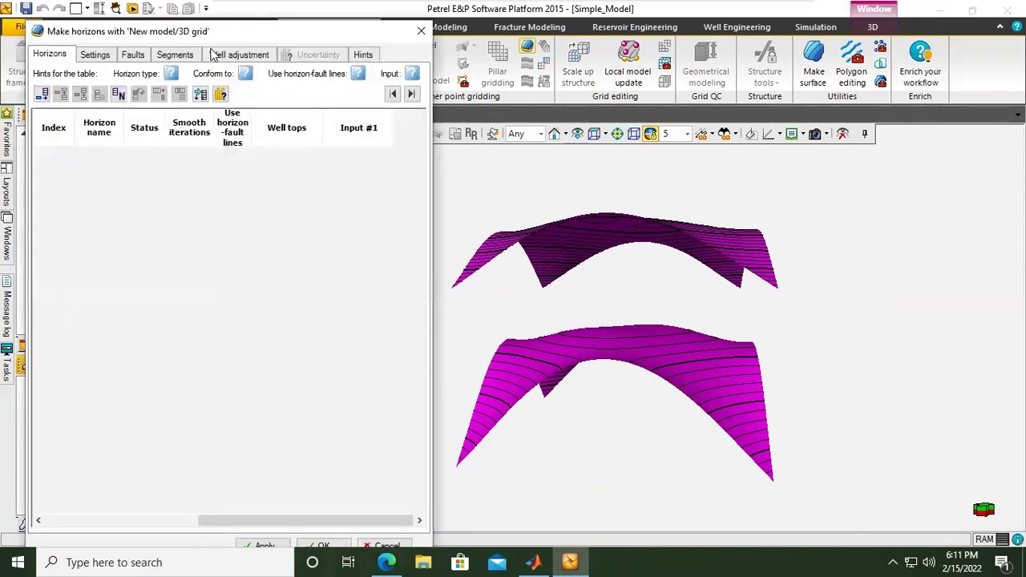
pyautogui.moveTo(230, 38); pyautogui.dragTo(465, 44)
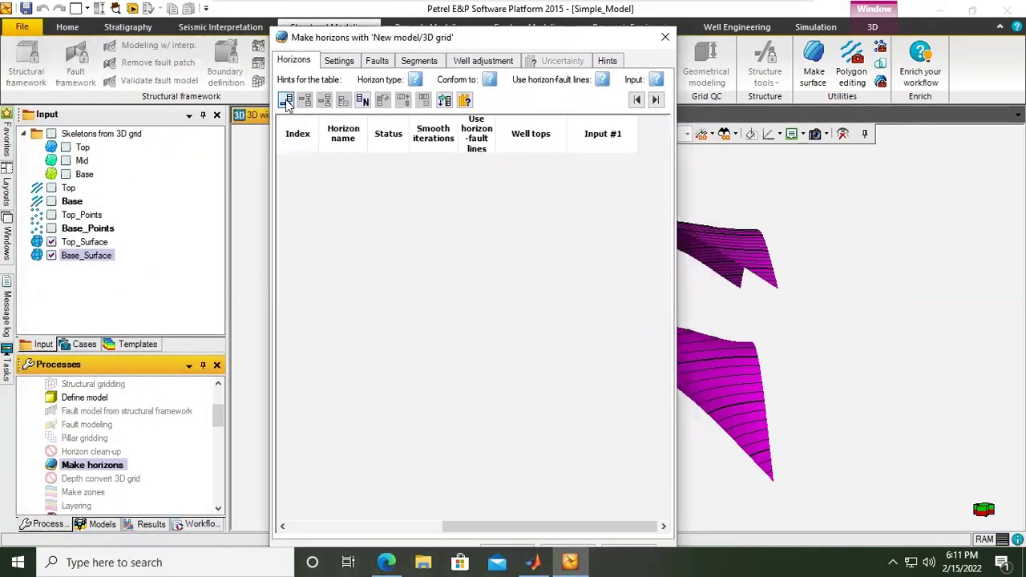
pyautogui.click(286, 102)
pyautogui.click(286, 102)
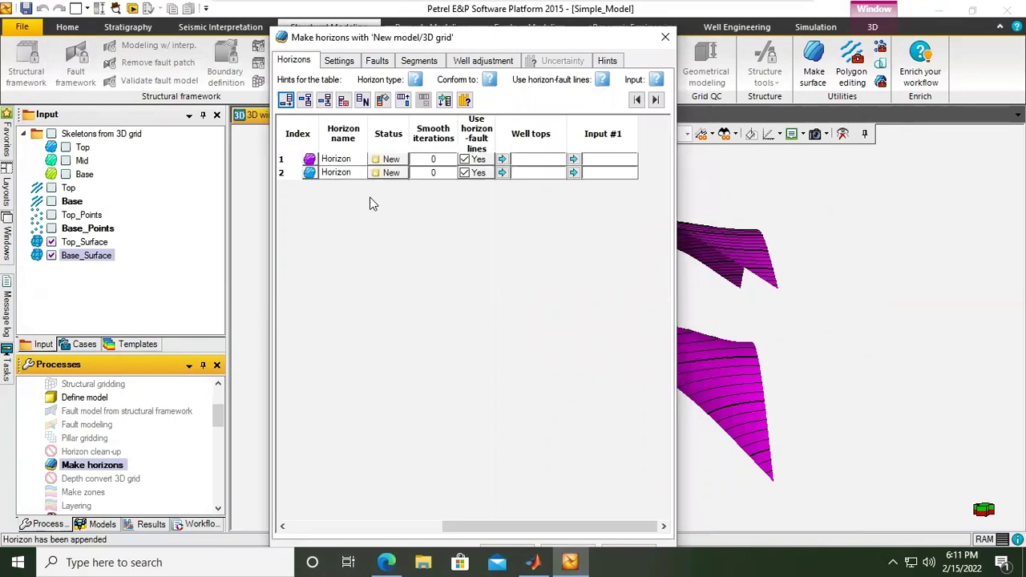
# - Assign Top_Surface and Base_Surface together as inputs of horizons 1 and 2 using multiple drop, and make the horizons
pyautogui.click(77, 257)
pyautogui.click(84, 242)
pyautogui.moveTo(100, 242); pyautogui.dragTo(444, 101)
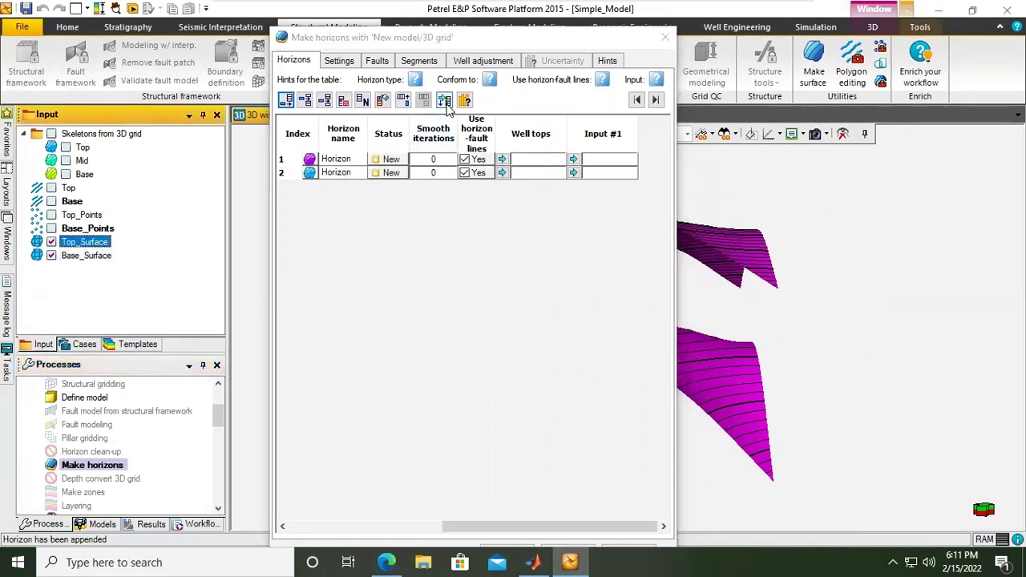
pyautogui.click(445, 101)
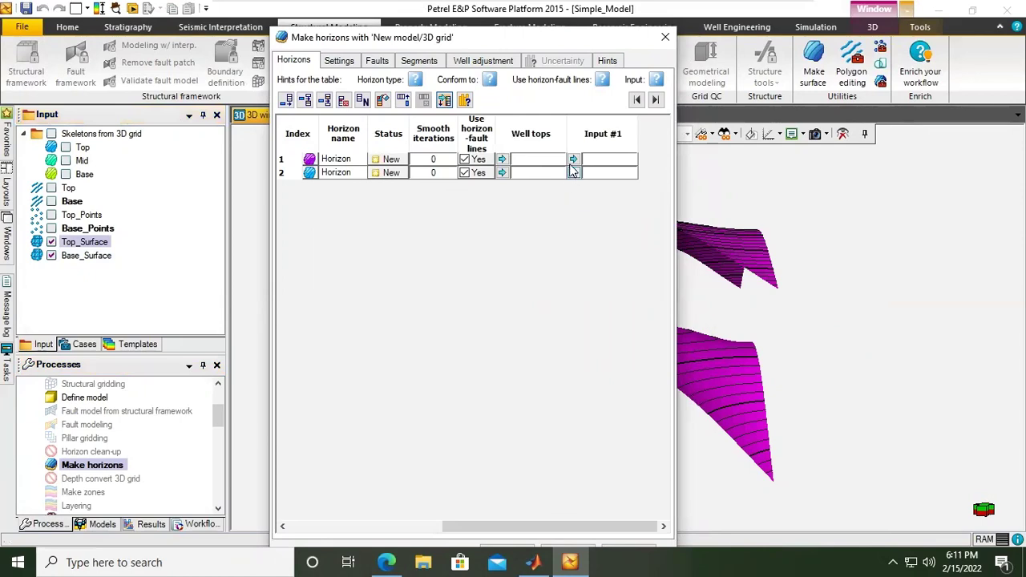
pyautogui.click(573, 159)
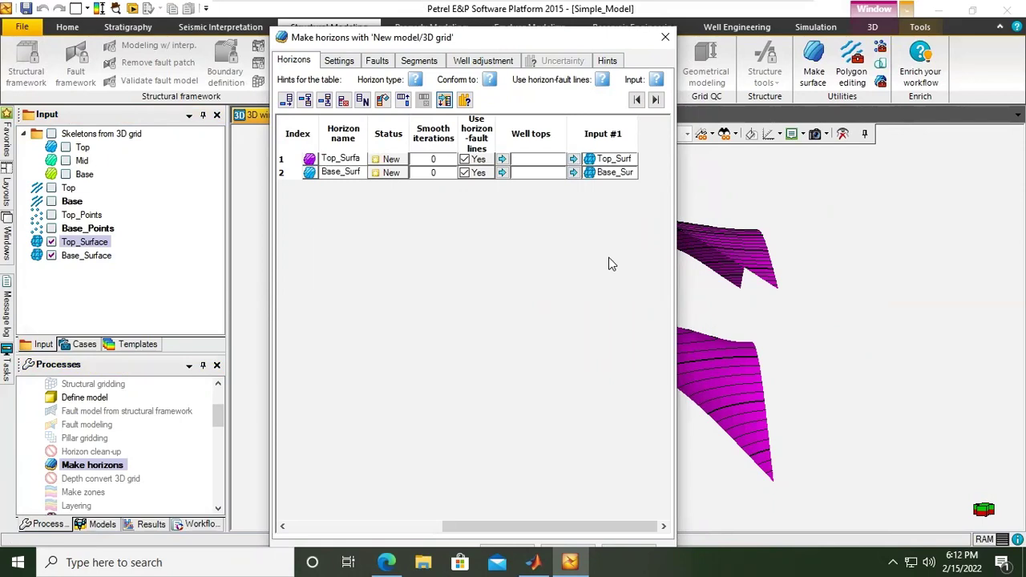
pyautogui.moveTo(358, 43); pyautogui.dragTo(287, 31)
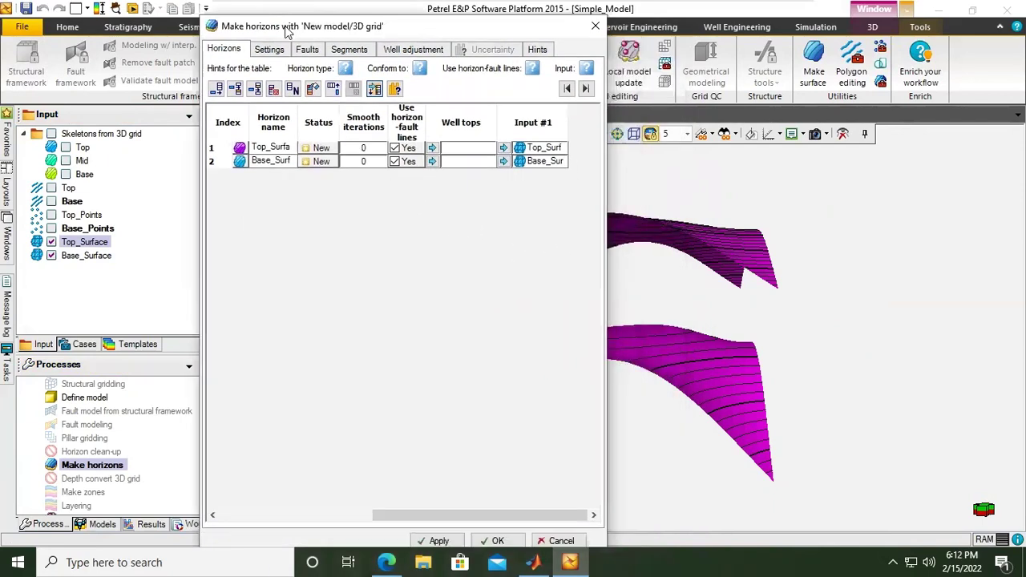
pyautogui.click(439, 540)
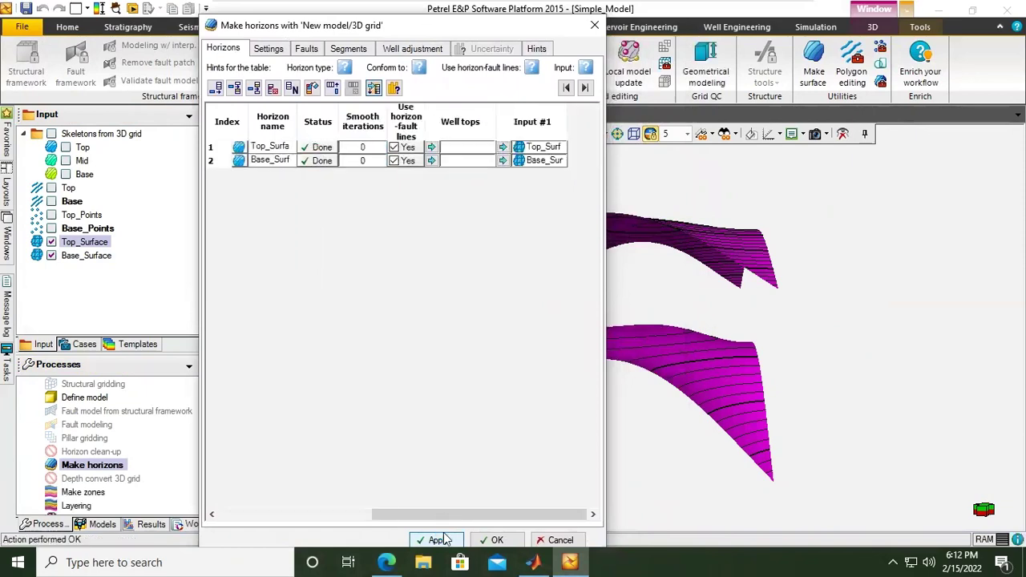
pyautogui.click(494, 539)
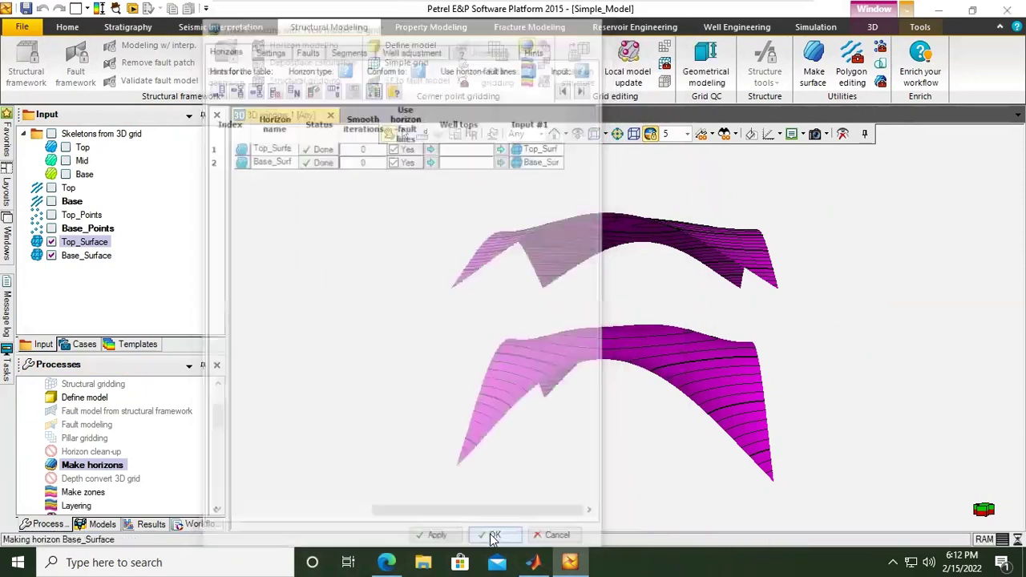
# - Display the 3D grid's Top_Surface and Base_Surface horizons and hide the input surfaces of the same names
pyautogui.click(103, 524)
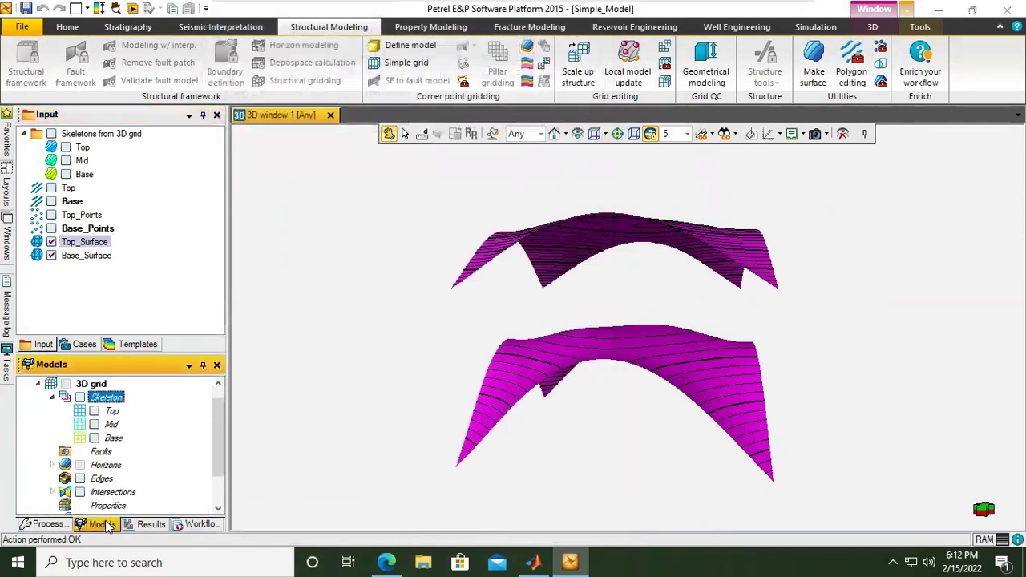
pyautogui.scroll(-1, 225, 445)
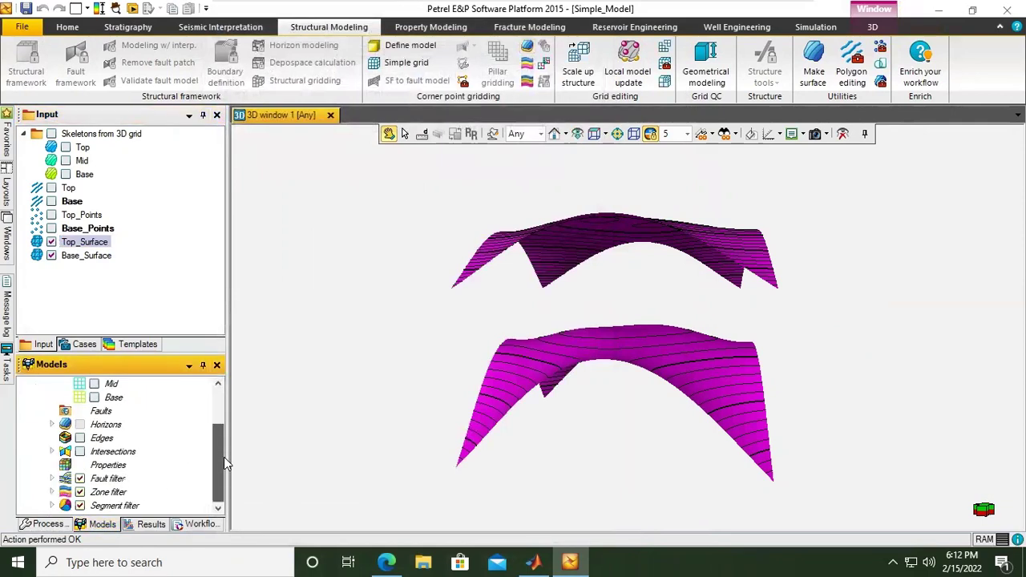
pyautogui.click(52, 425)
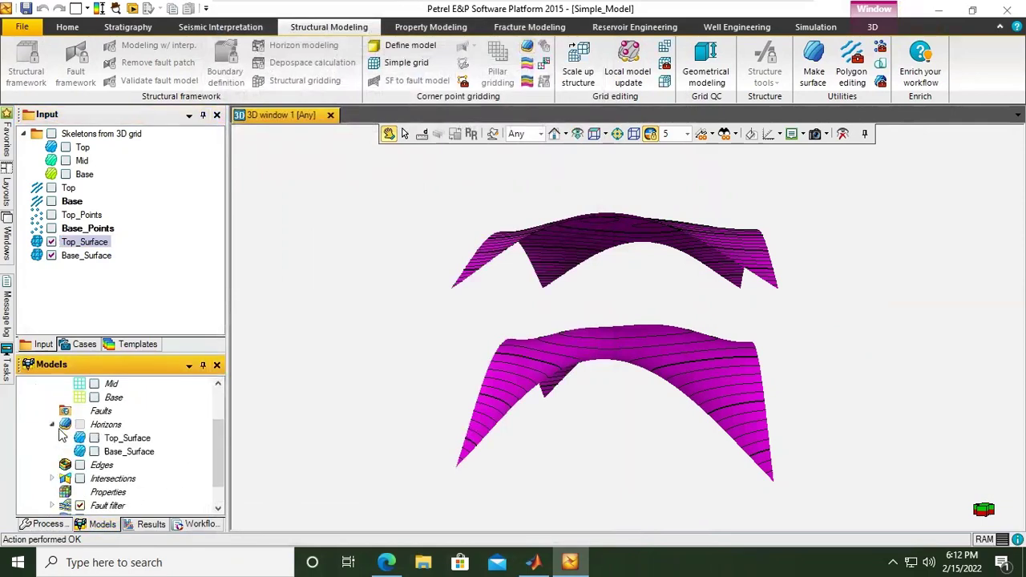
pyautogui.click(94, 438)
pyautogui.click(94, 452)
pyautogui.click(52, 242)
pyautogui.click(53, 256)
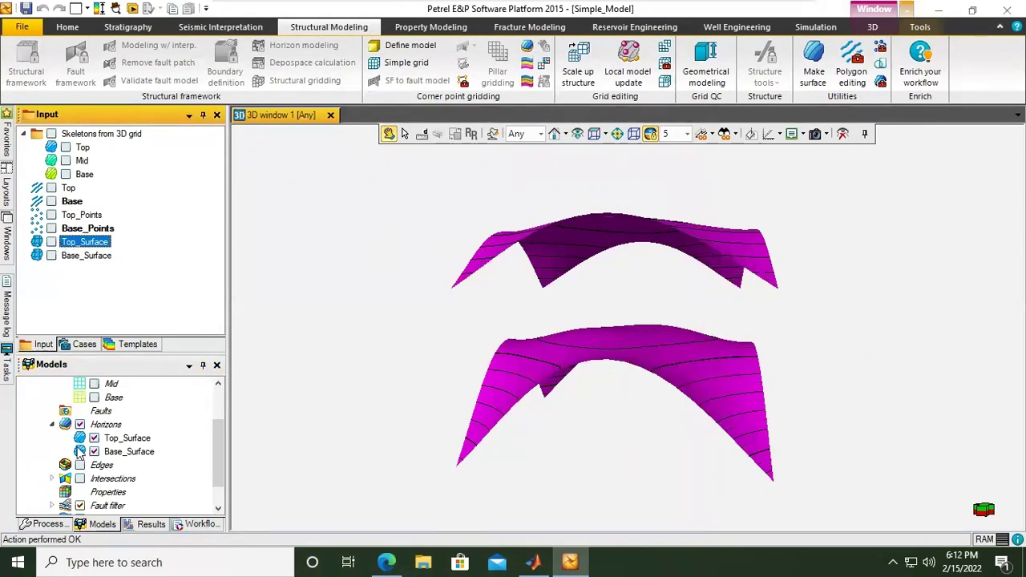
# - Display the 3D grid's edges together with the two horizons to show the model's sides
pyautogui.moveTo(630, 328); pyautogui.dragTo(708, 361)
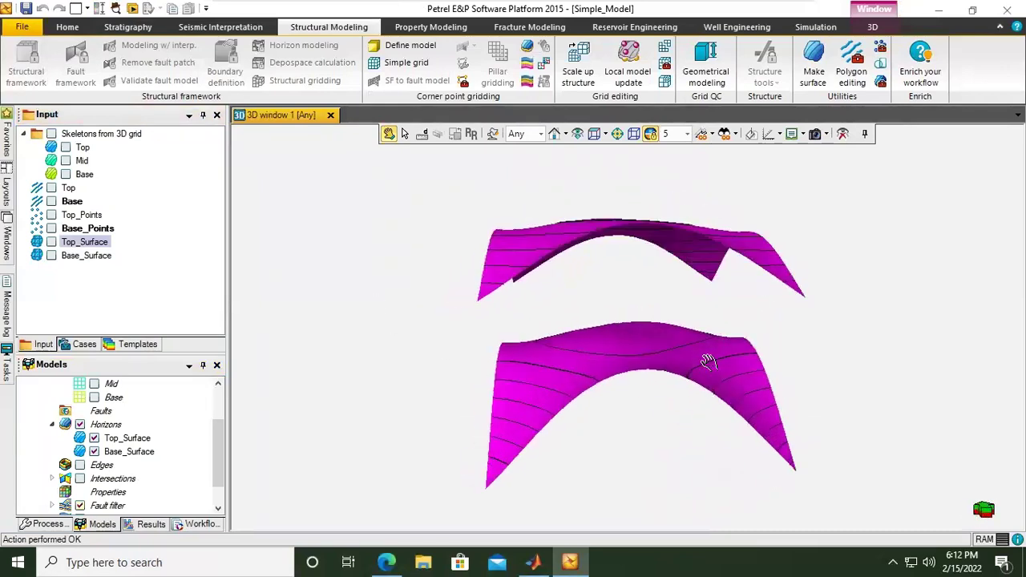
pyautogui.click(80, 466)
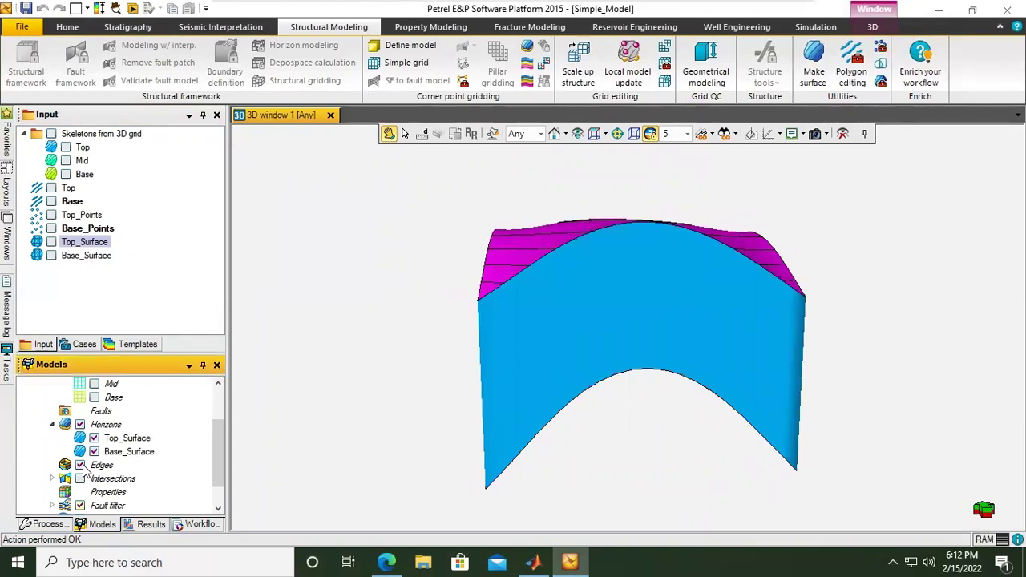
pyautogui.click(80, 466)
pyautogui.click(80, 466)
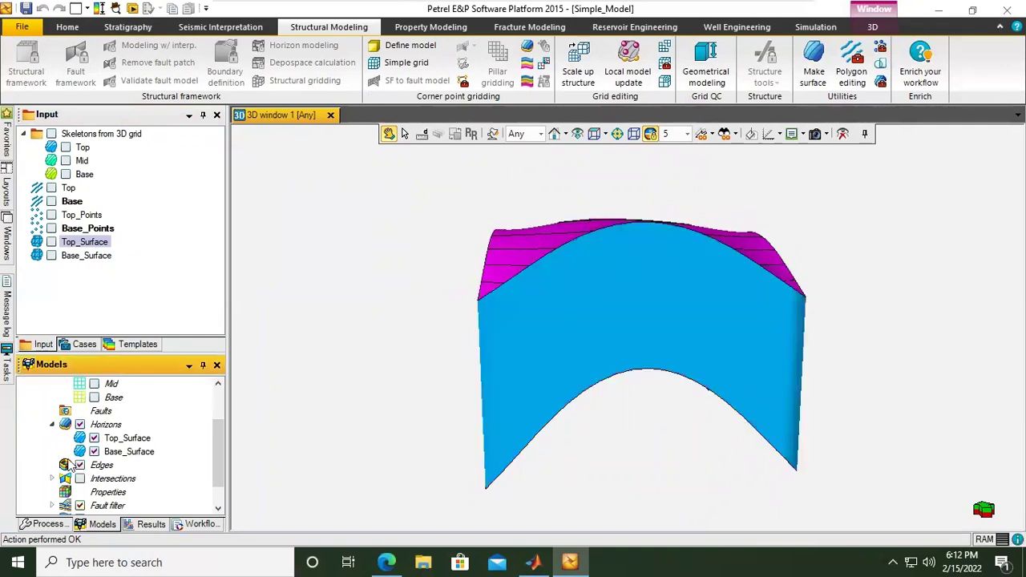